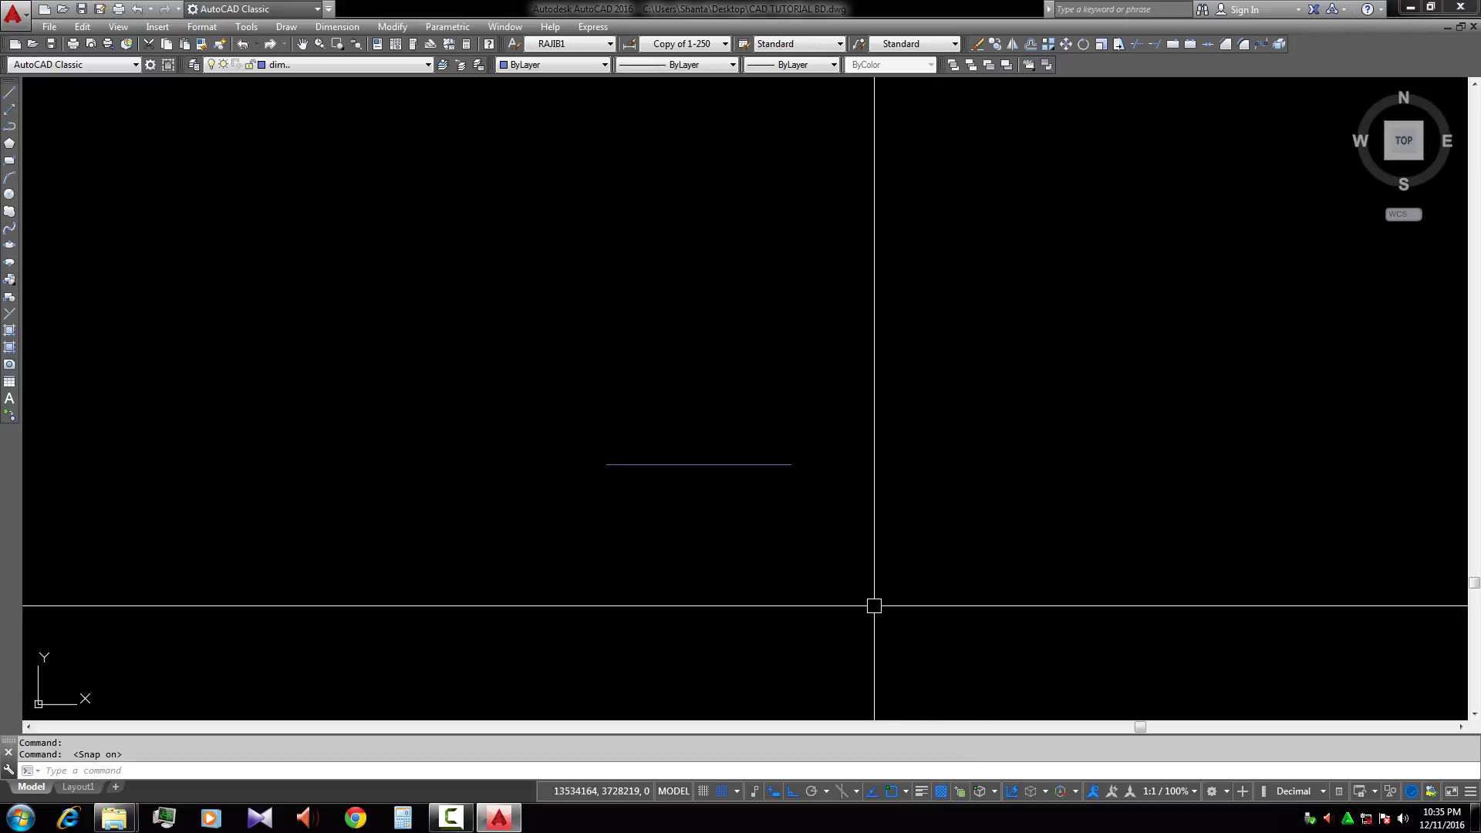
- Use DIV to divide the horizontal line into 5 equal segments
scroll(622, 447, "up", 4)
mouse_move(804, 572)
middle_mouse_down()
mouse_move(770, 513)
mouse_move(697, 516)
middle_mouse_up()
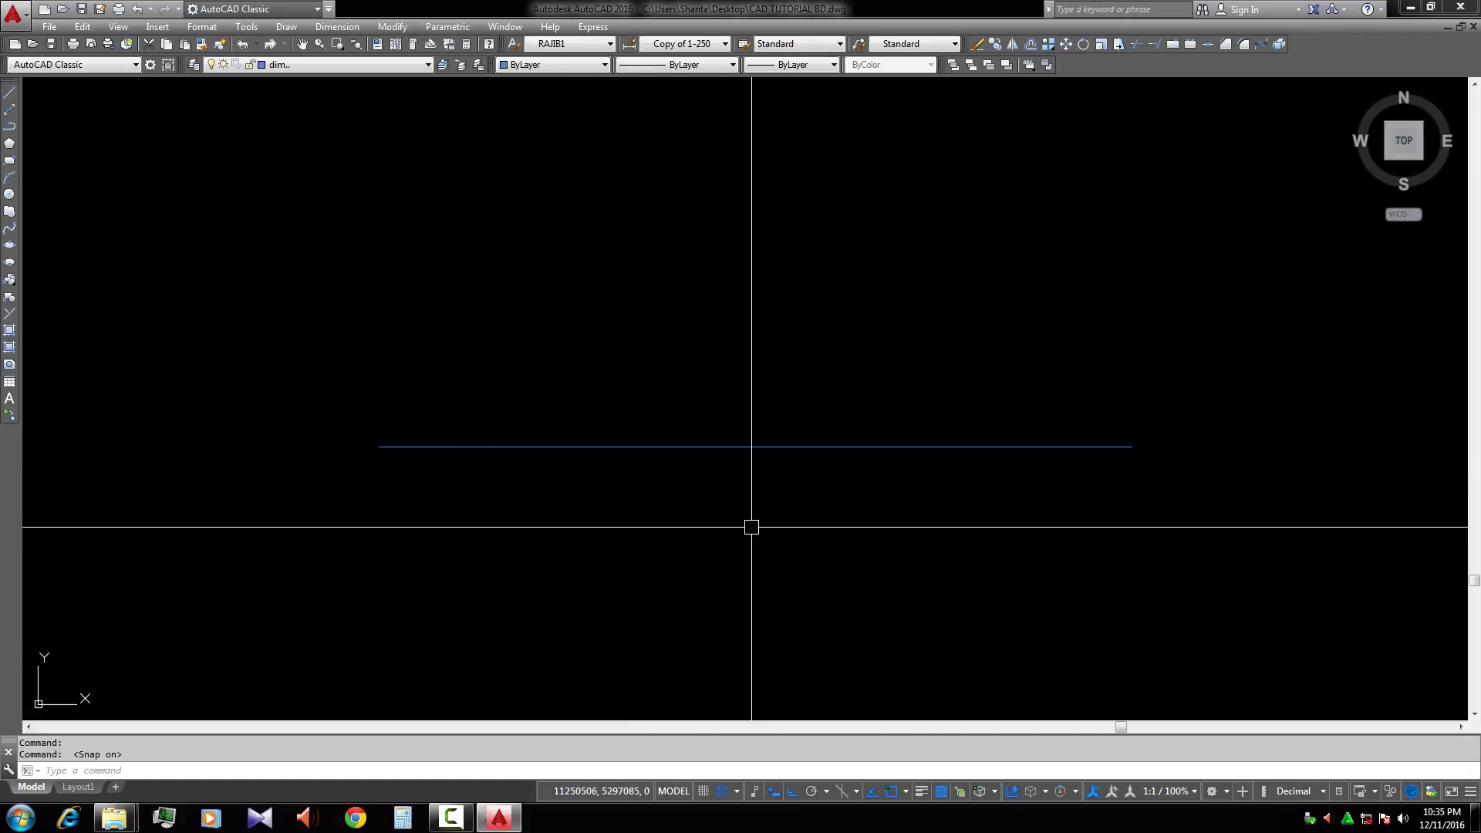
scroll(752, 527, "down", 2)
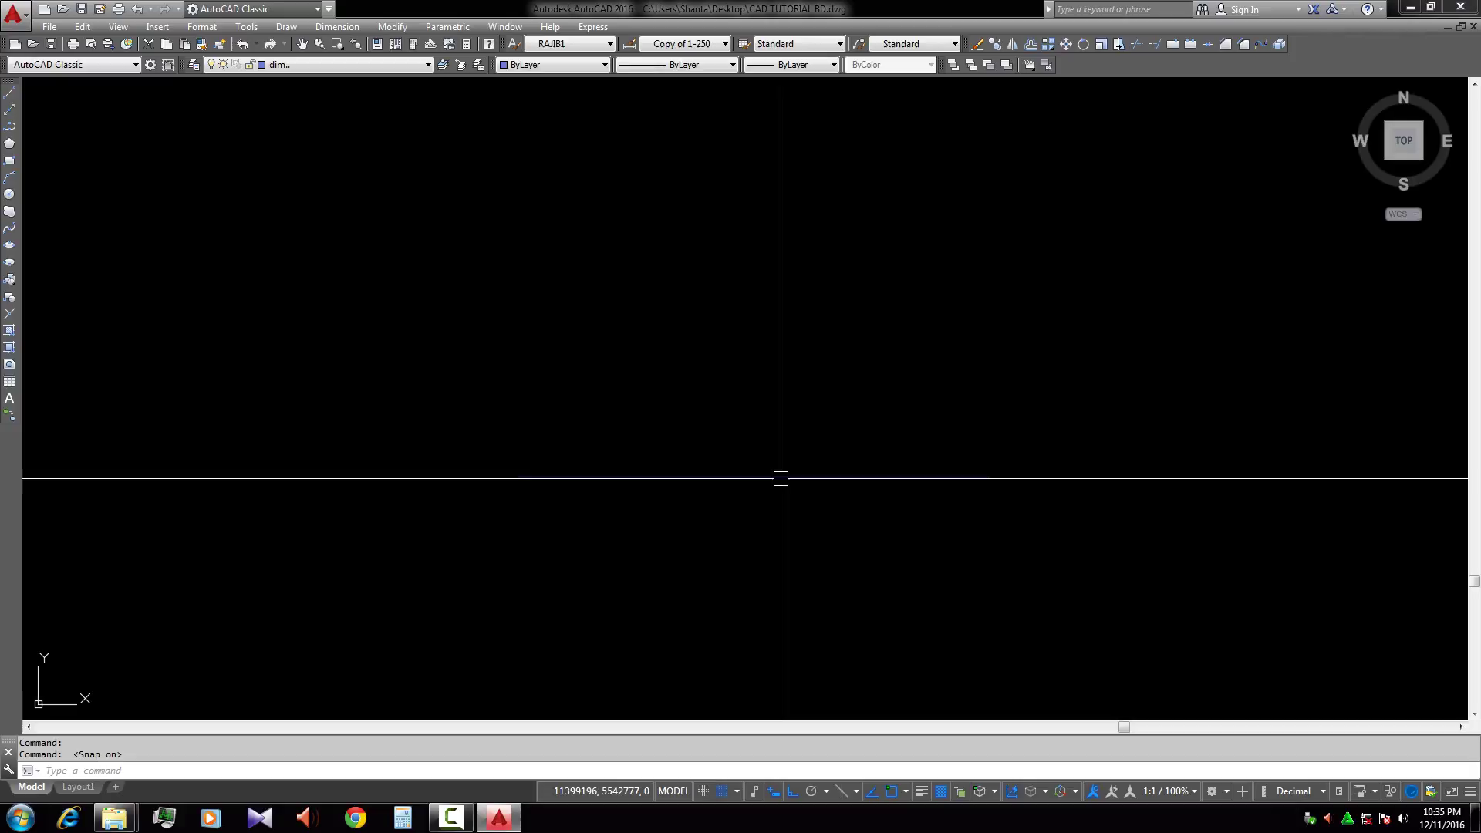
middle_click_drag(840, 581, 824, 546)
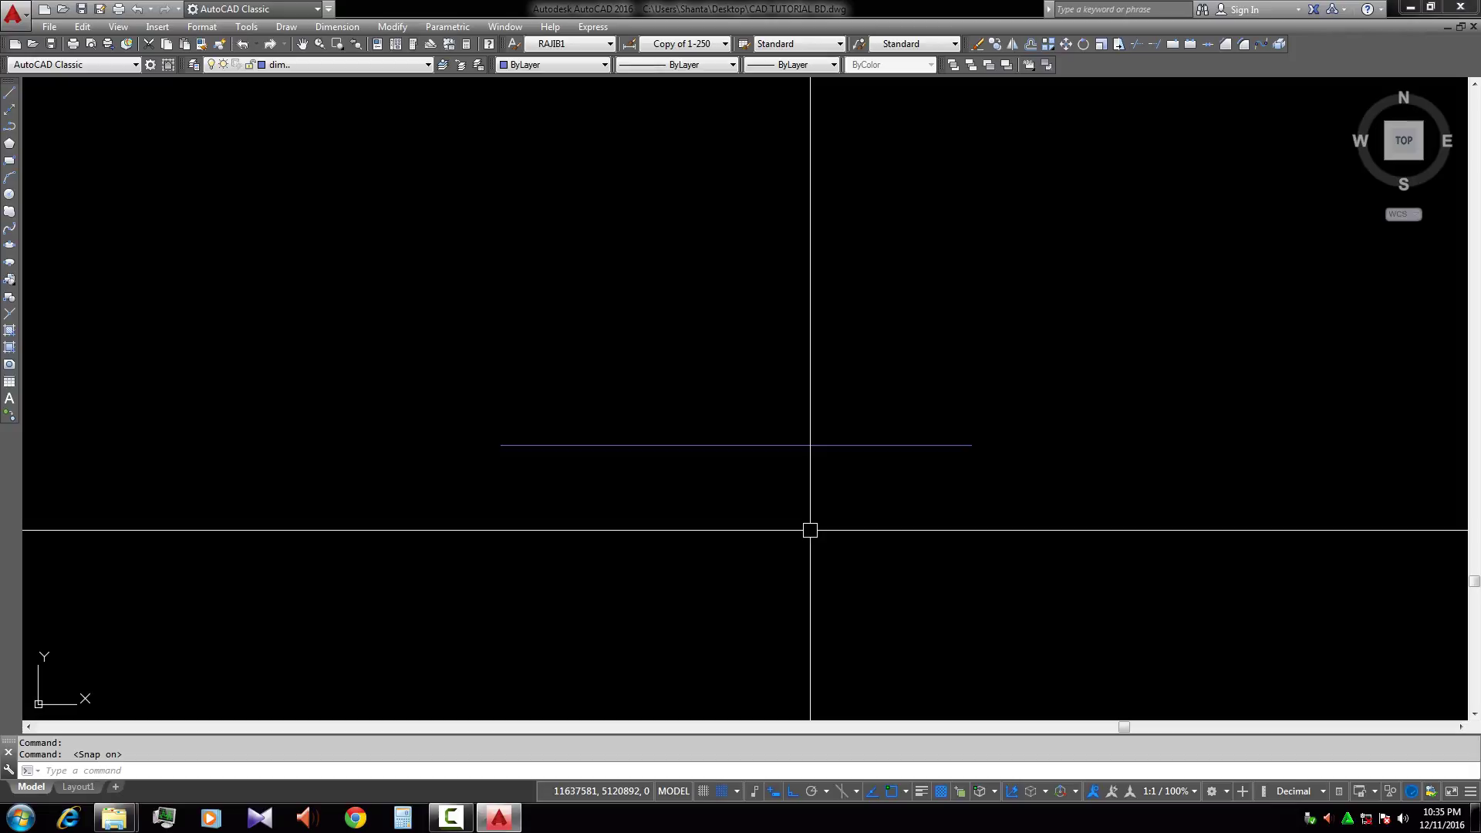
middle_click_drag(810, 530, 772, 492)
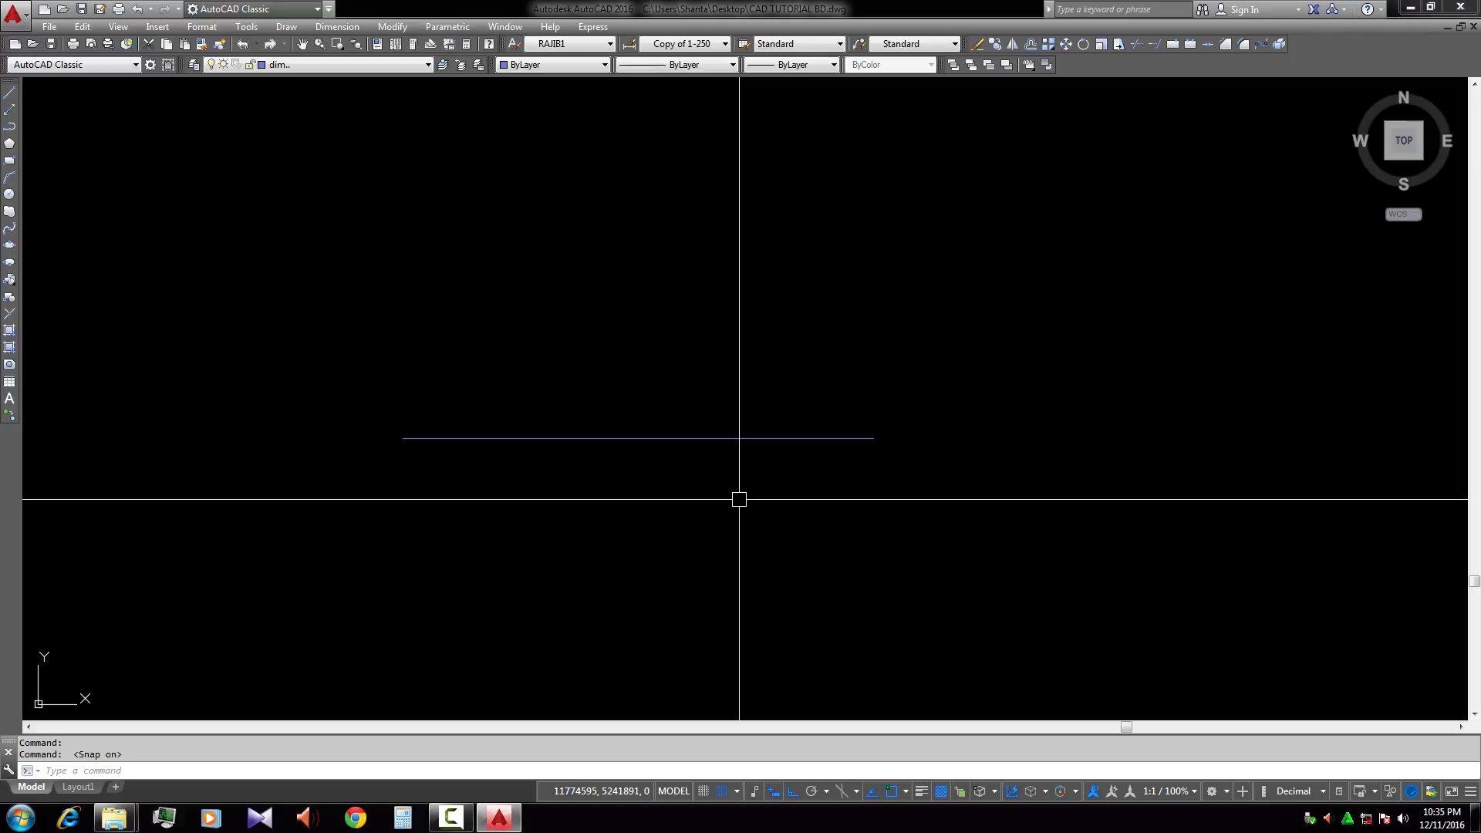
type("DIV")
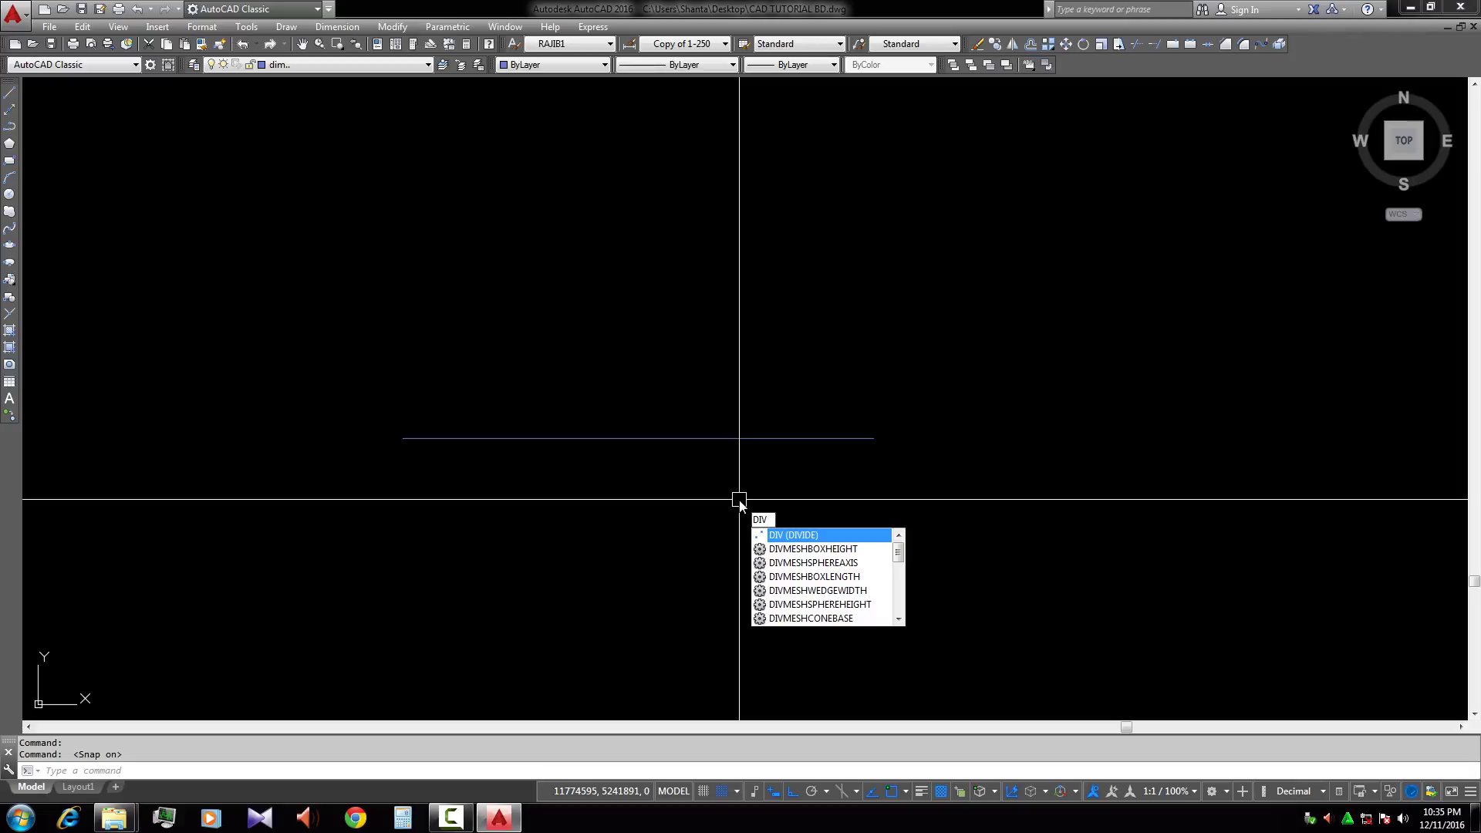
key("Return")
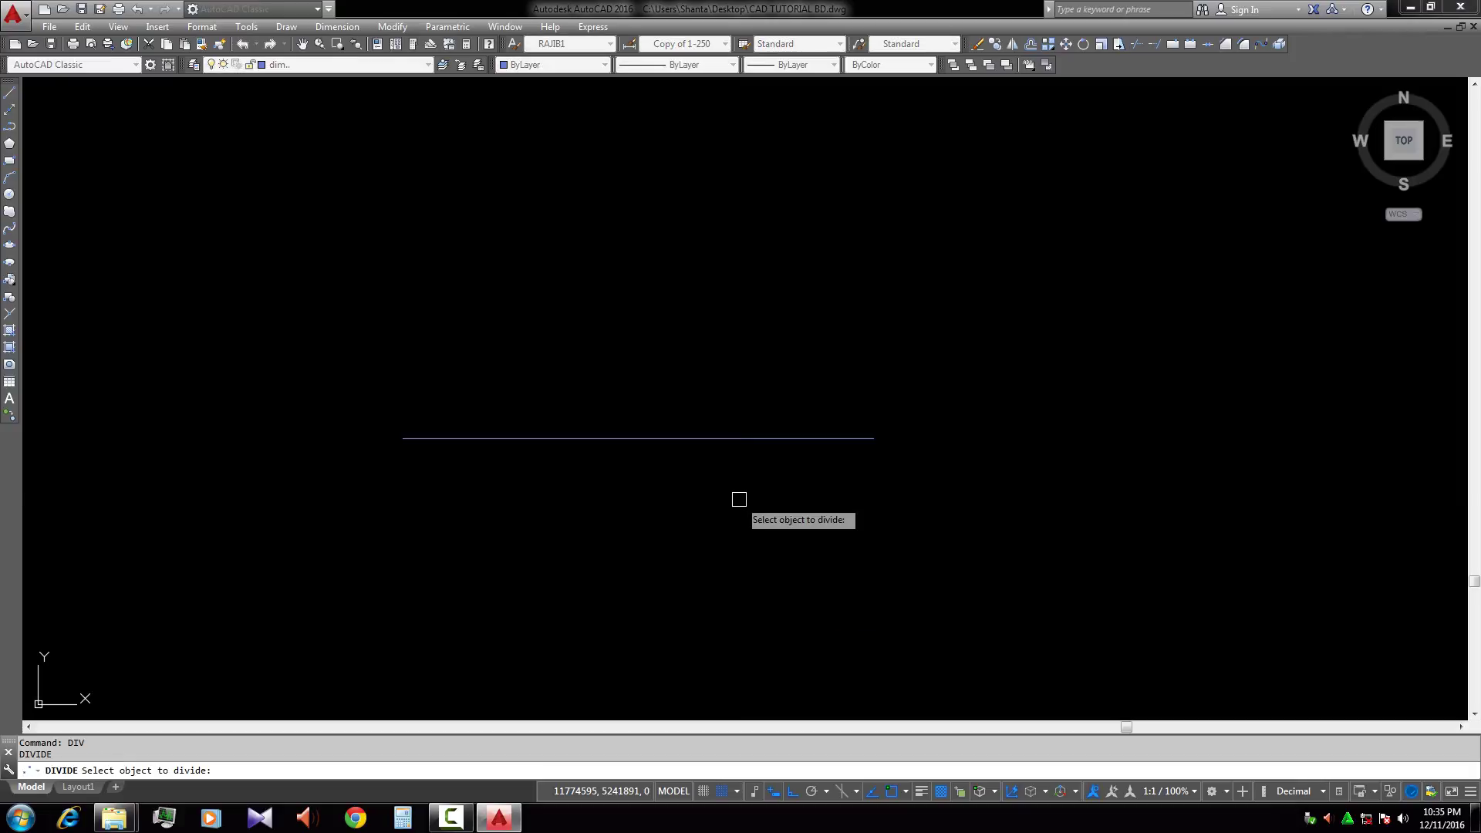
left_click(640, 441)
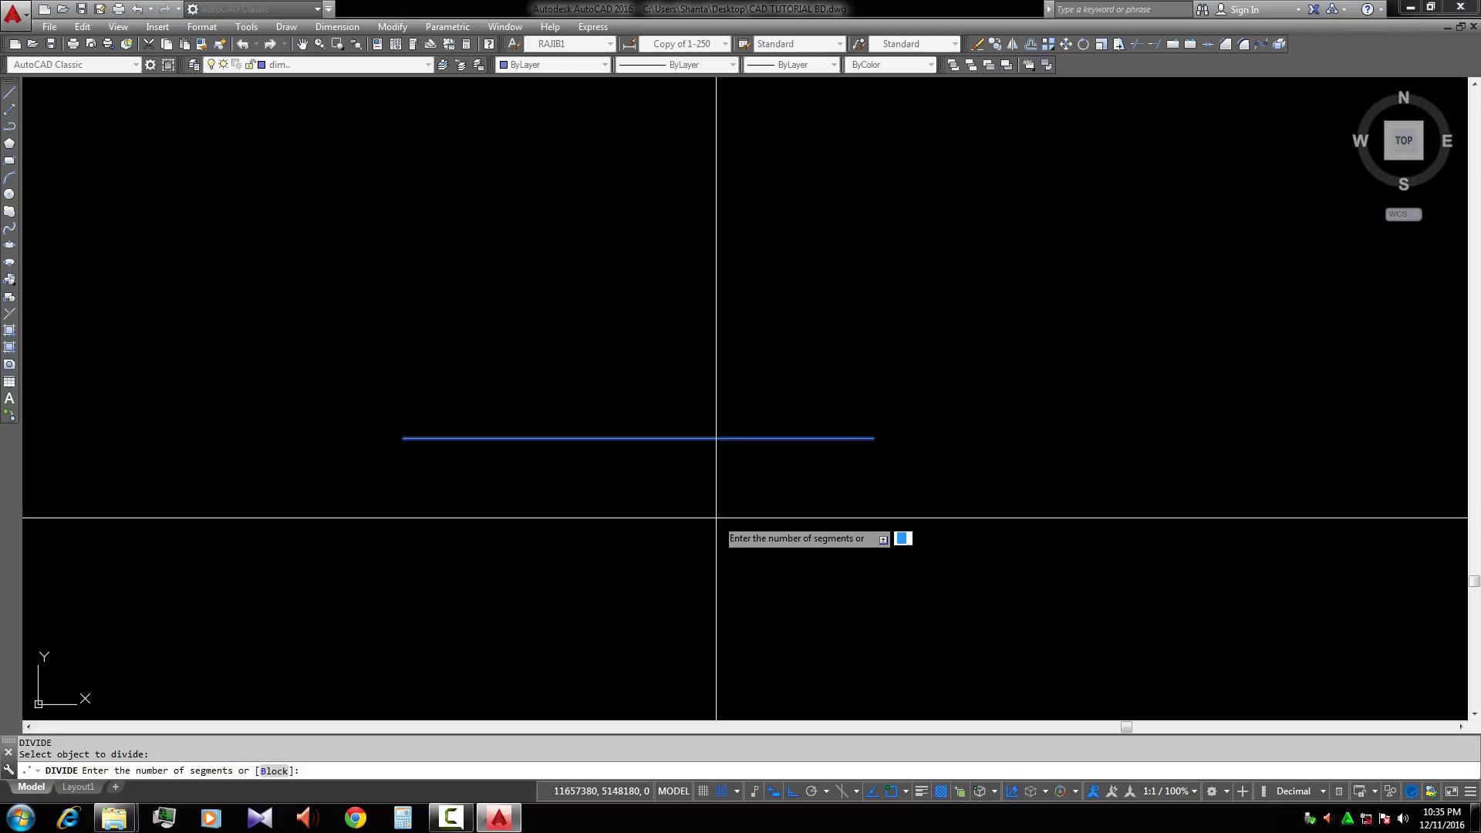
type("5")
key("Return")
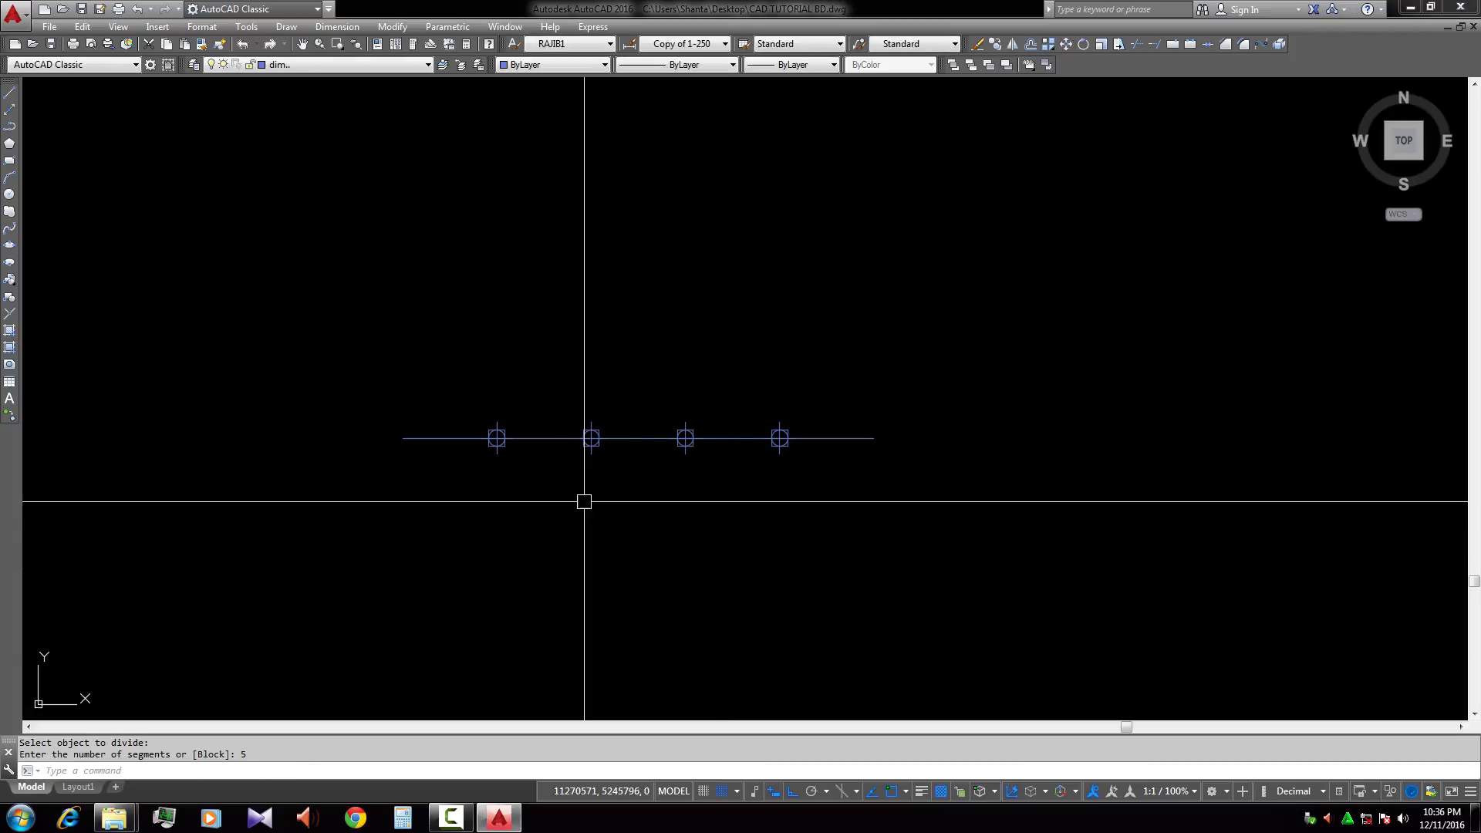
scroll(500, 460, "up", 4)
mouse_move(867, 507)
middle_mouse_down()
mouse_move(777, 512)
mouse_move(1018, 544)
middle_mouse_up()
scroll(694, 540, "down", 4)
middle_click_drag(674, 553, 714, 553)
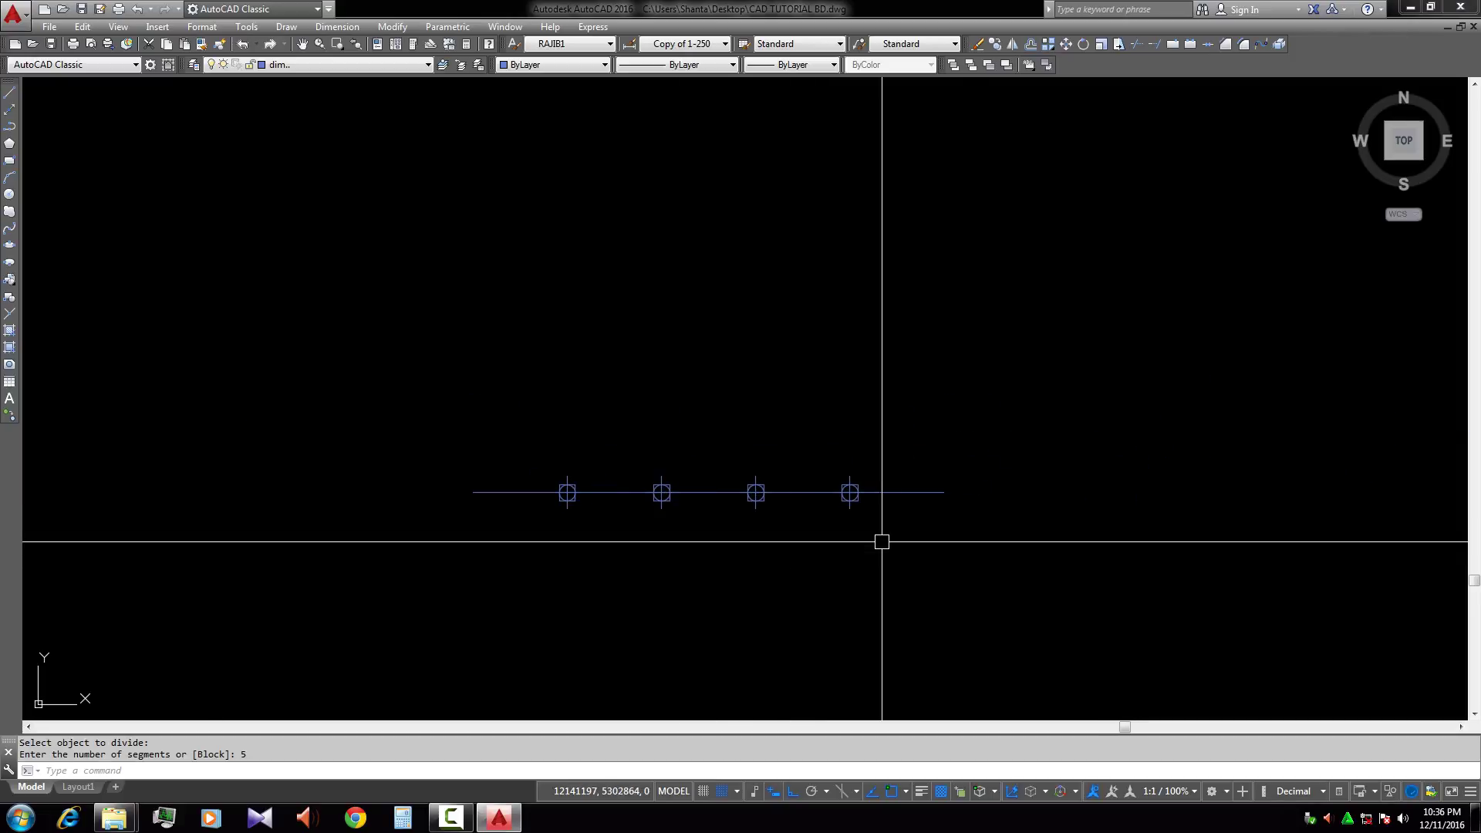
scroll(567, 492, "up", 2)
middle_click_drag(602, 530, 512, 534)
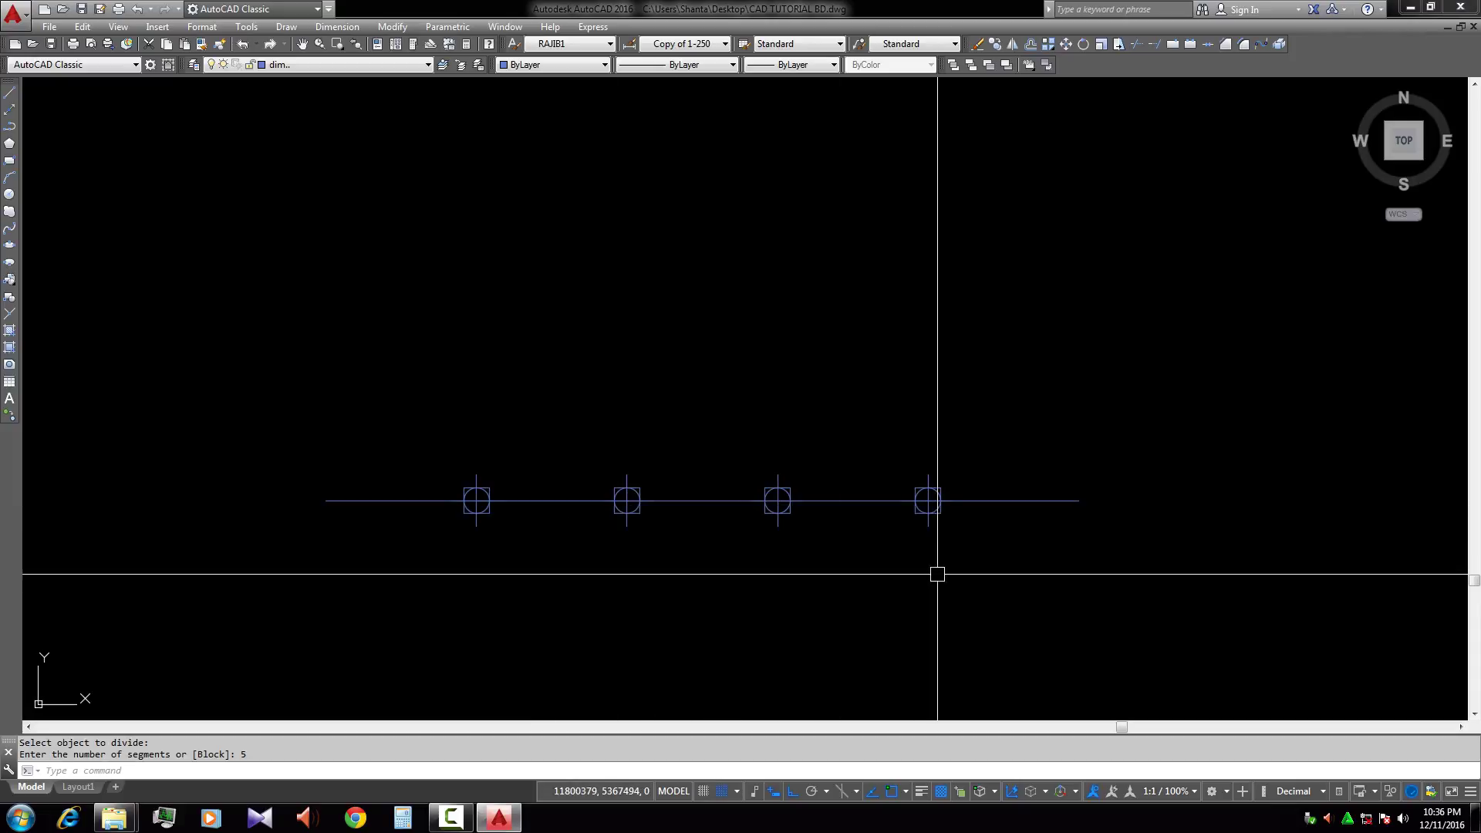
middle_click_drag(1018, 571, 1008, 529)
scroll(559, 480, "up", 4)
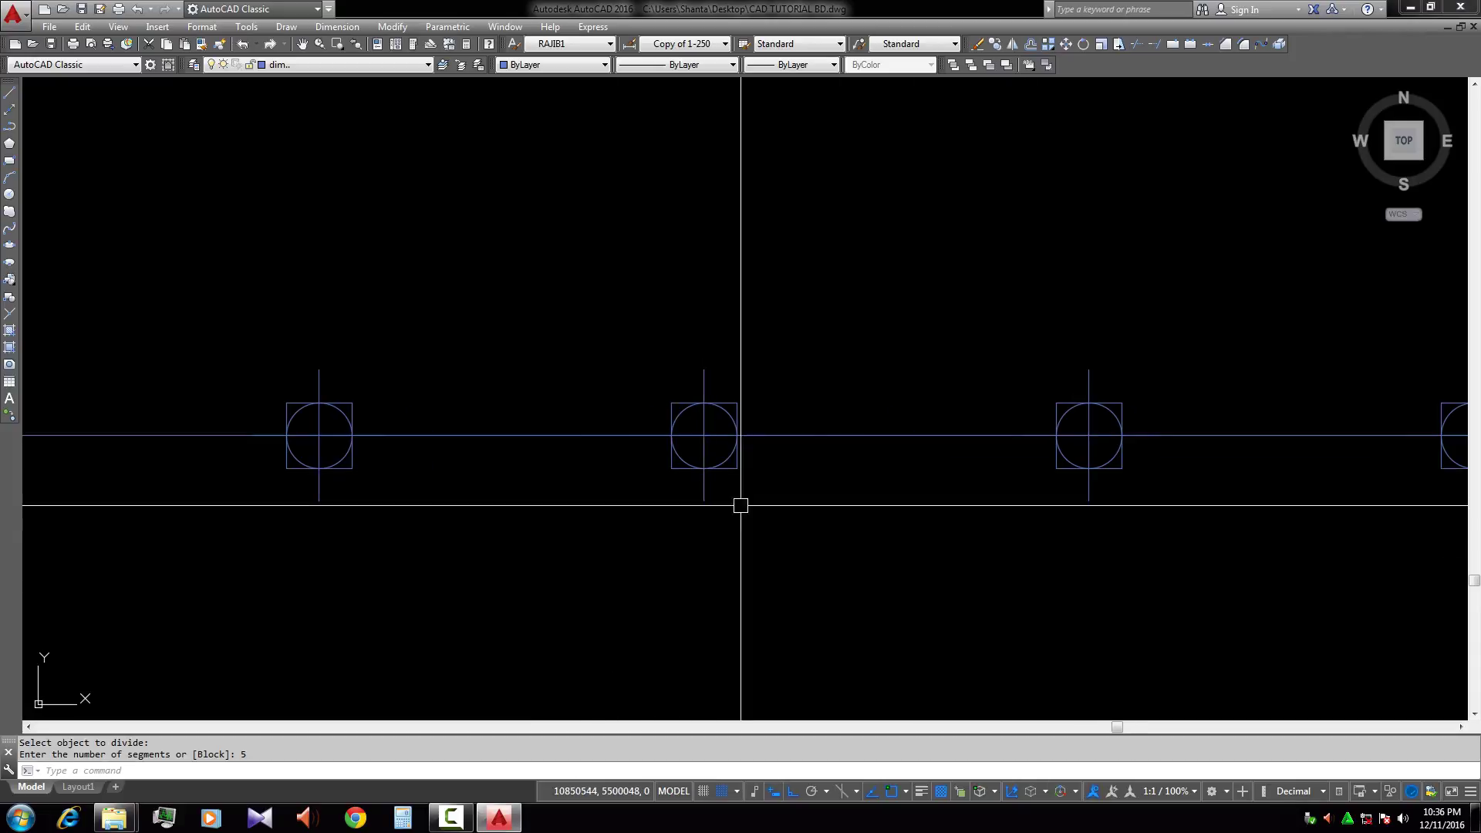
left_click(813, 519)
left_click(679, 453)
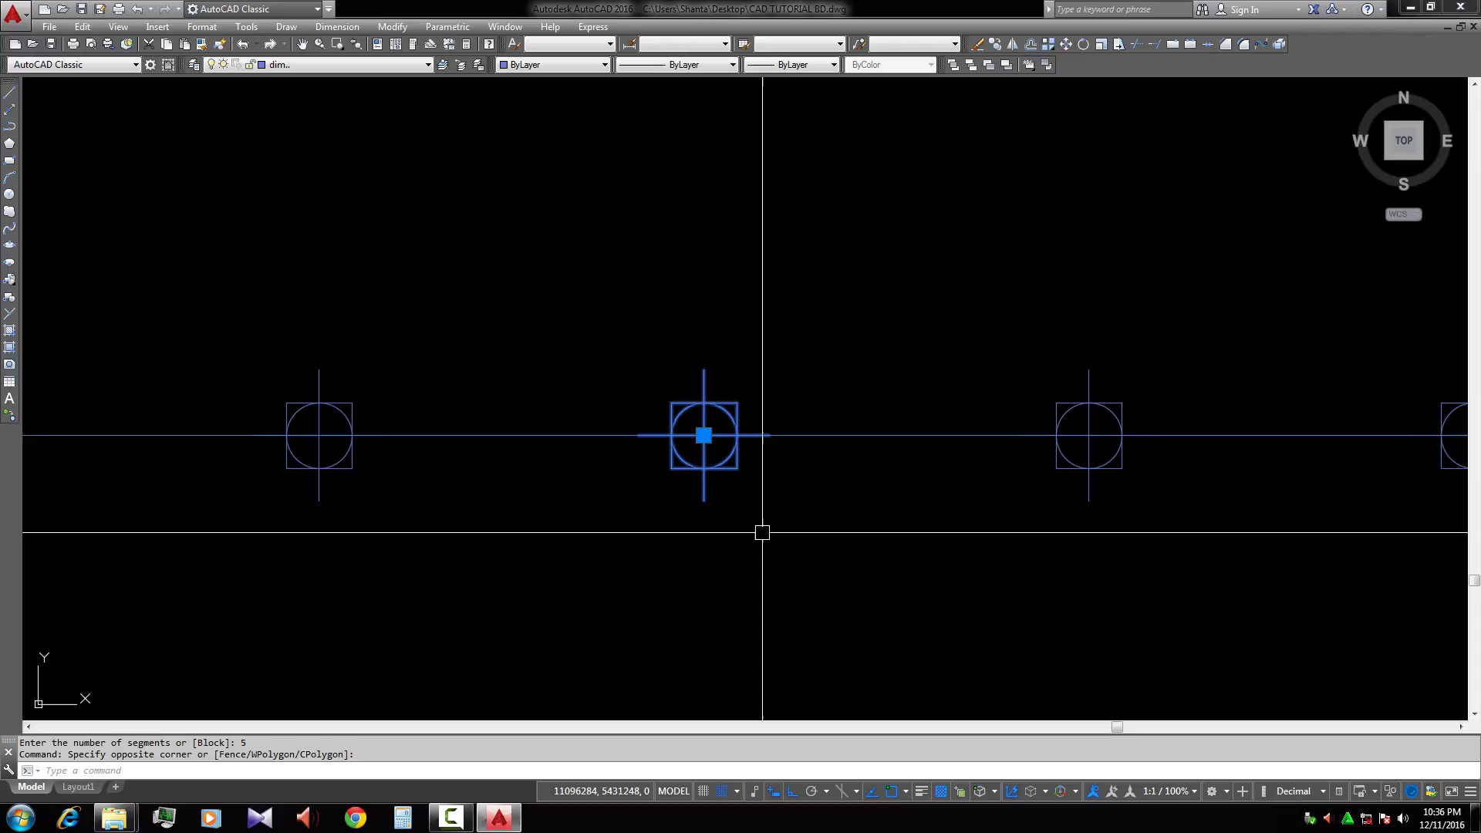
key("Escape")
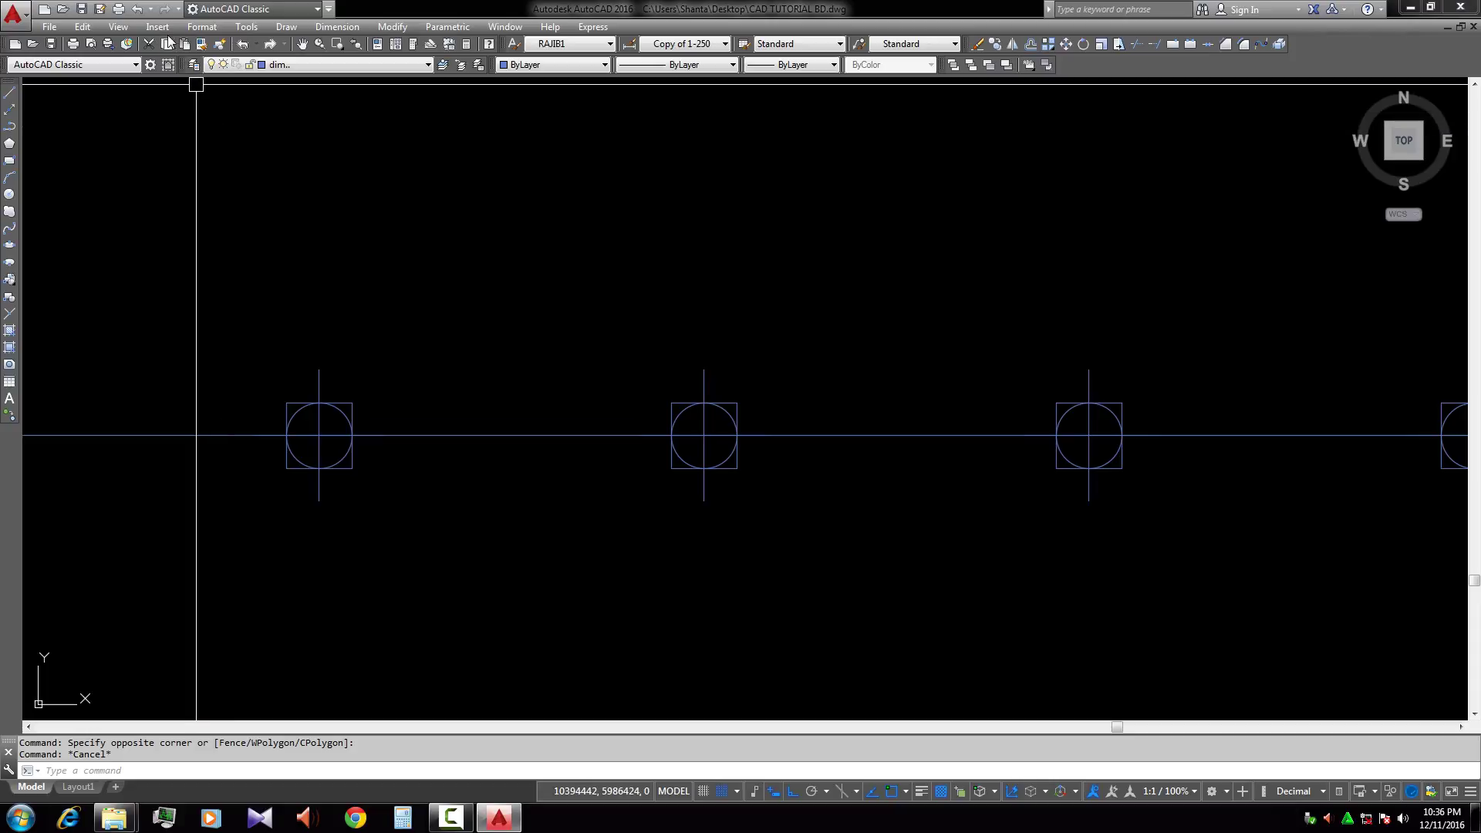
- In Point Style, choose the circle-with-X marker and set Point Size to 10
left_click(215, 30)
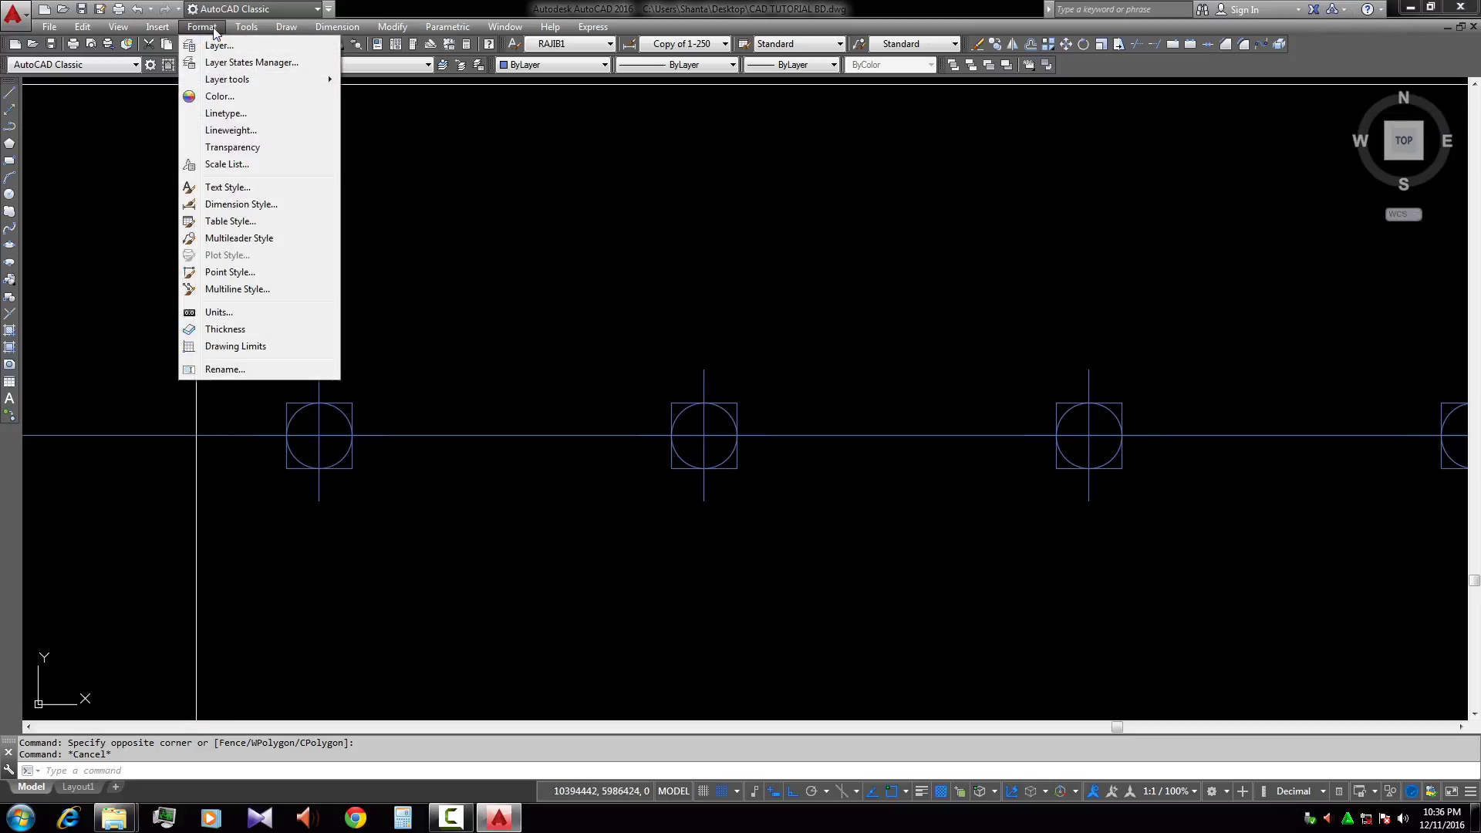
left_click(248, 272)
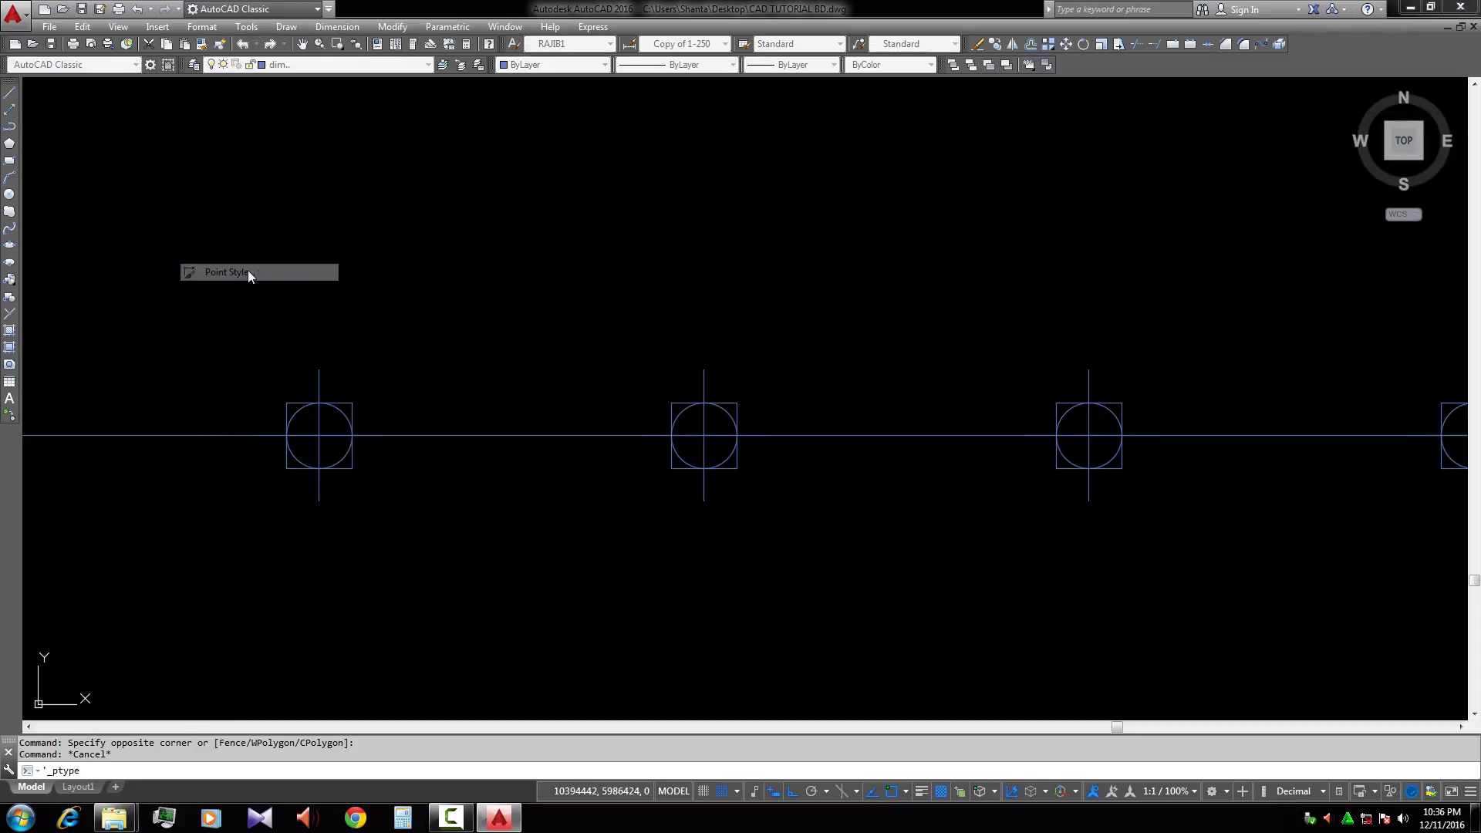
left_click_drag(1004, 293, 1101, 305)
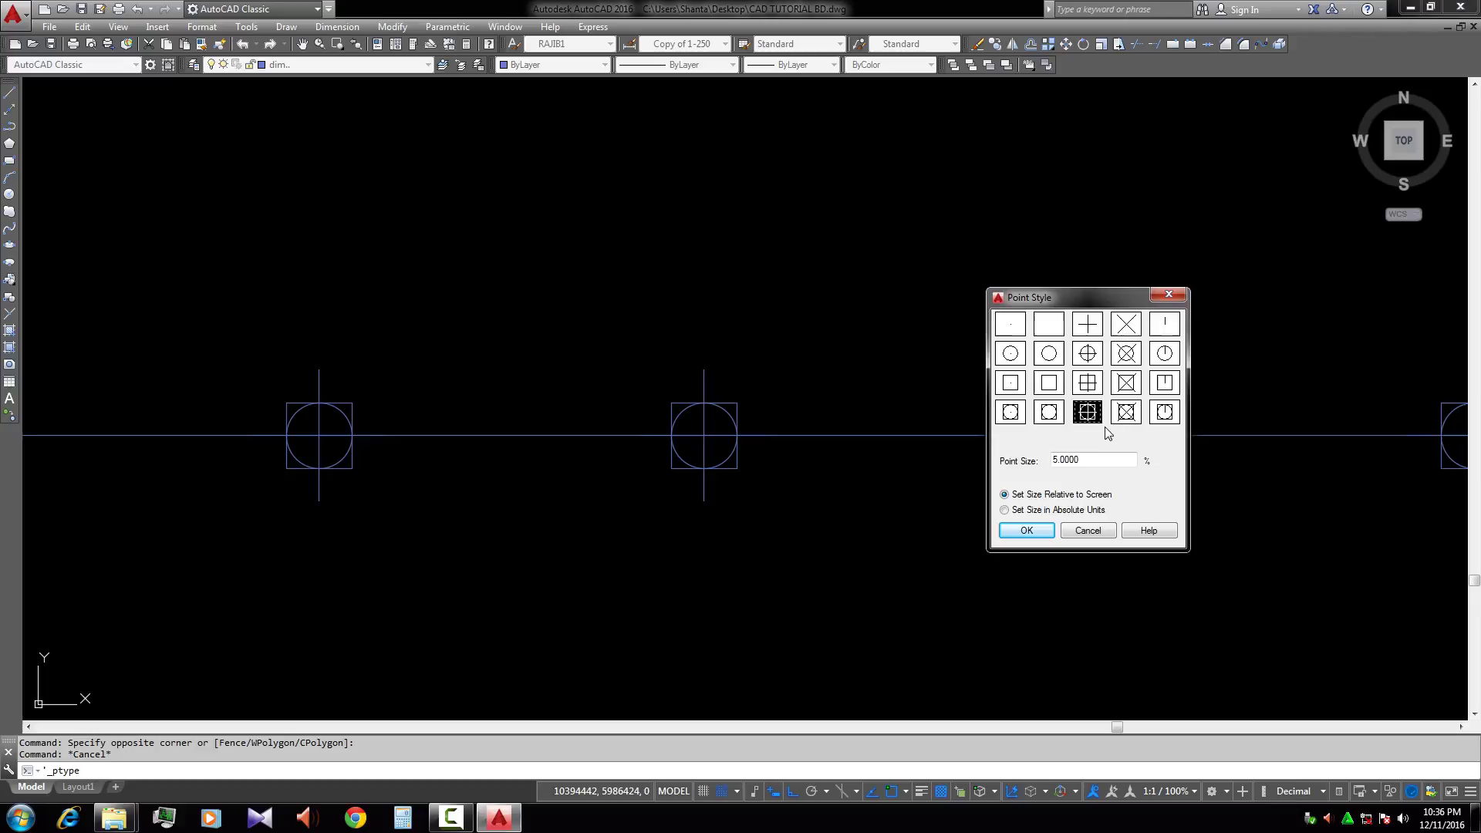
left_click(1127, 355)
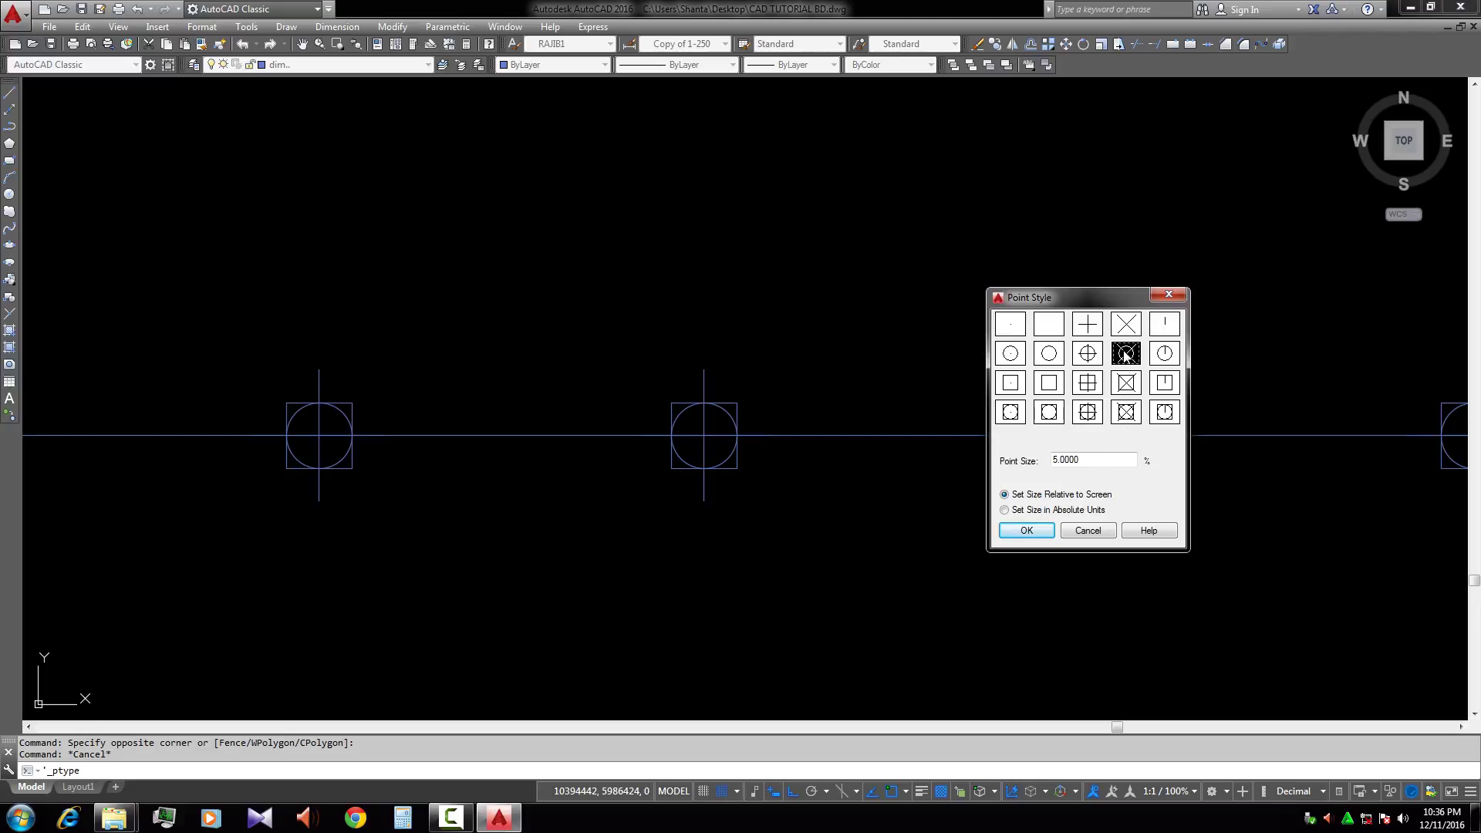
left_click(1090, 354)
left_click(1131, 359)
left_click_drag(1085, 459, 1051, 459)
type("10")
left_click(1039, 536)
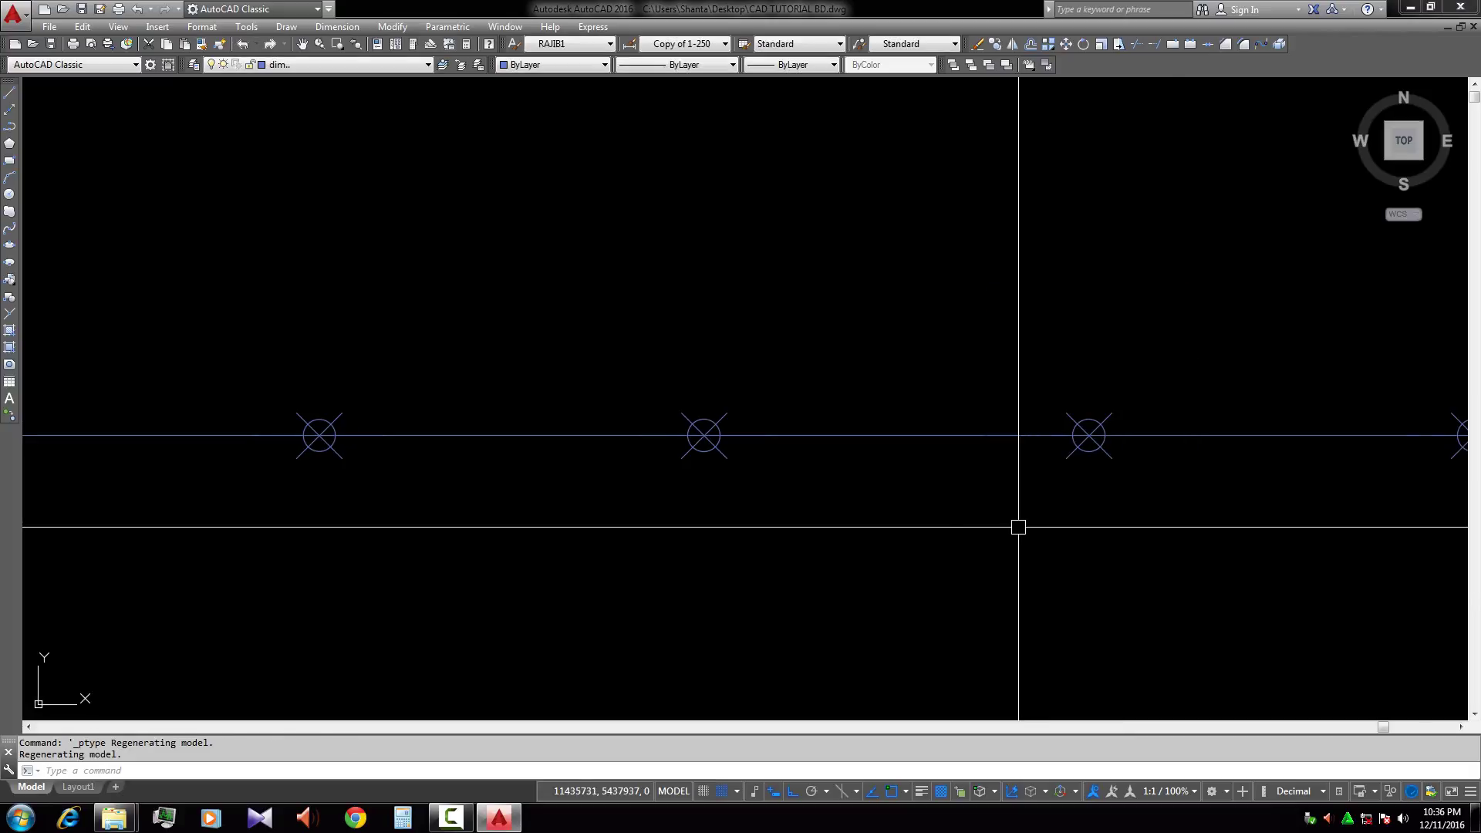
scroll(791, 479, "down", 6)
scroll(856, 506, "down", 3)
scroll(826, 494, "up", 10)
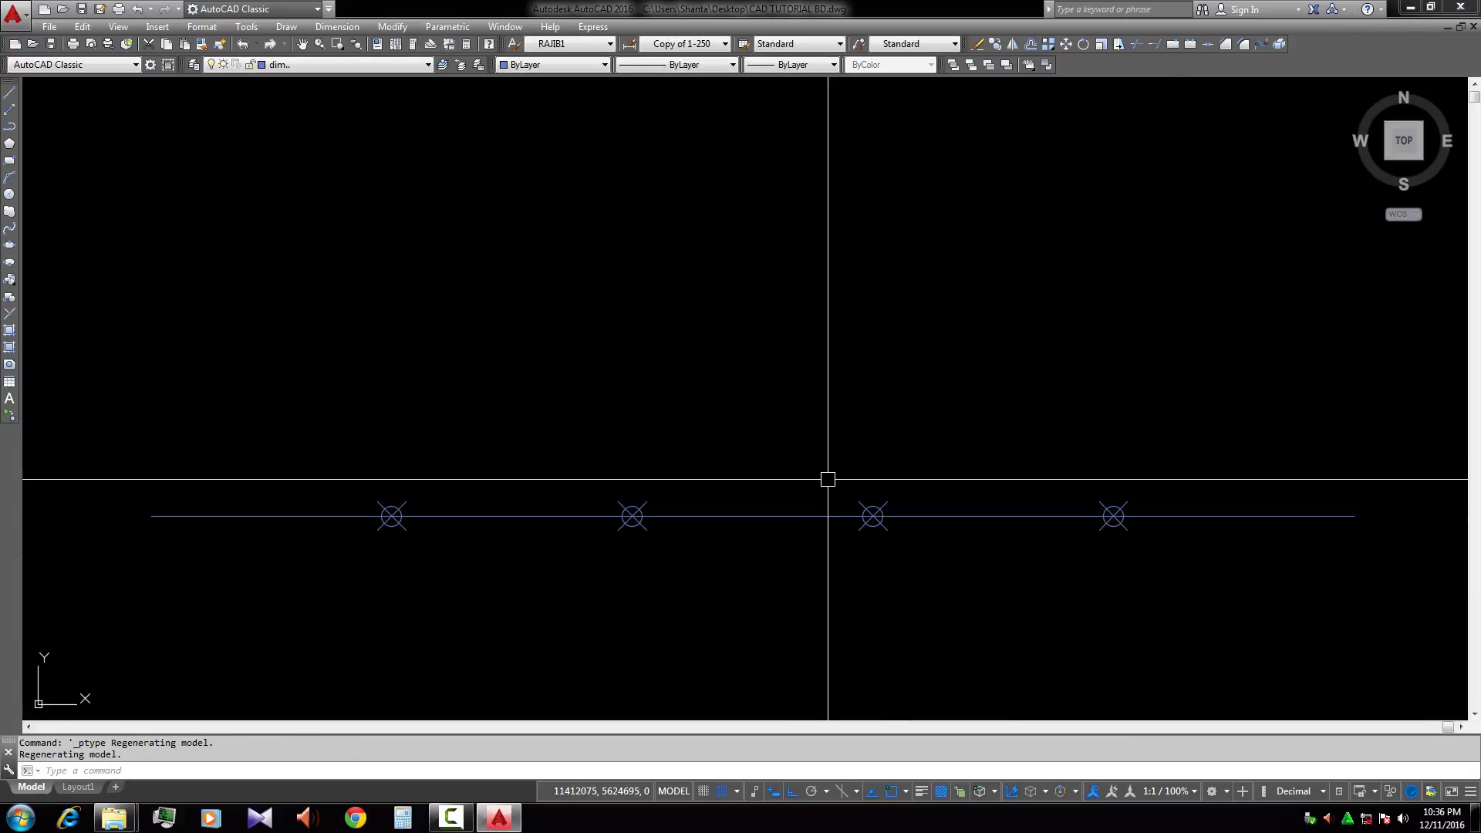
scroll(906, 509, "up", 2)
scroll(896, 496, "down", 4)
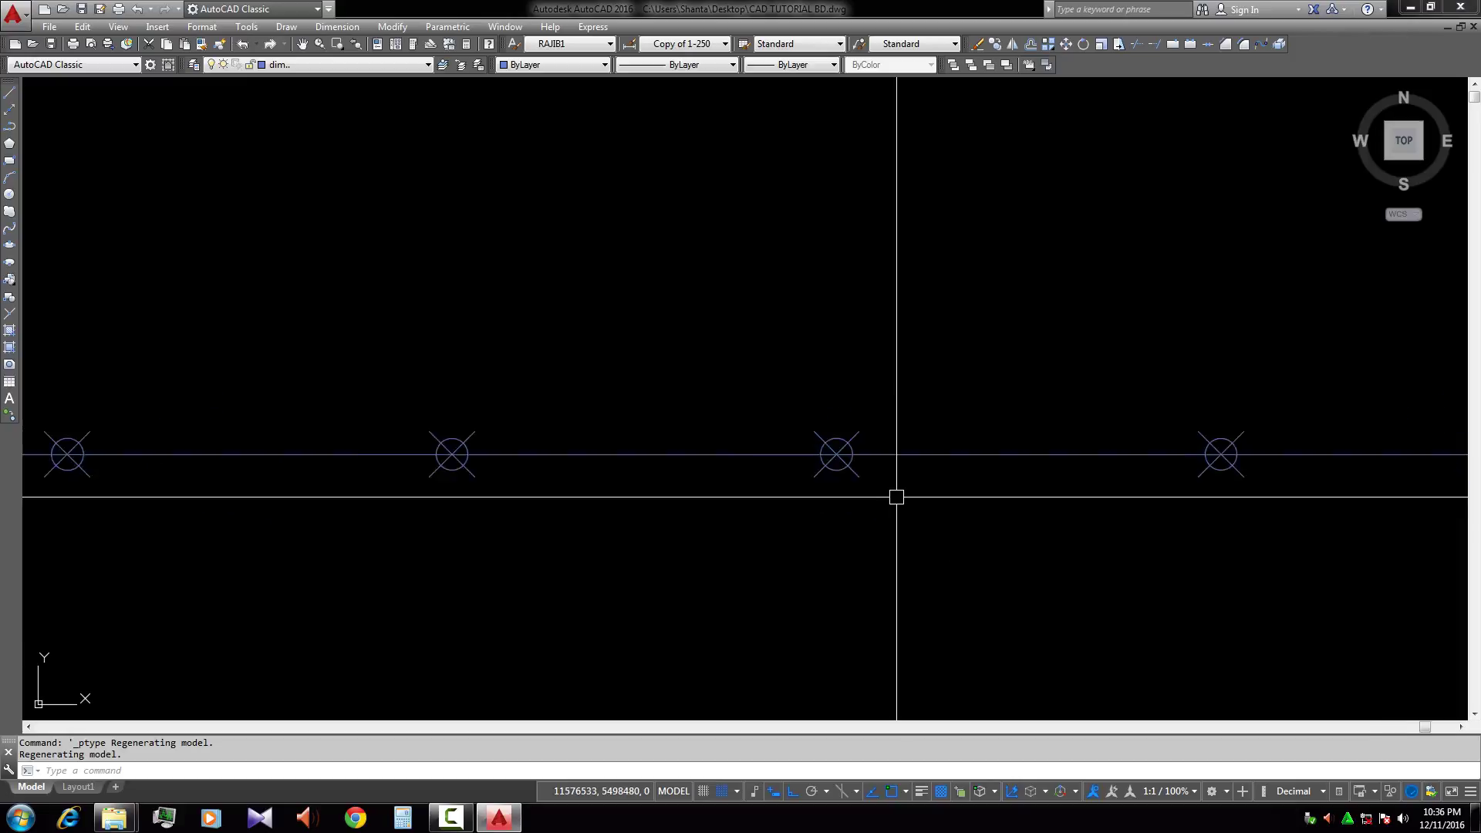
scroll(731, 479, "up", 4)
middle_click_drag(792, 503, 811, 487)
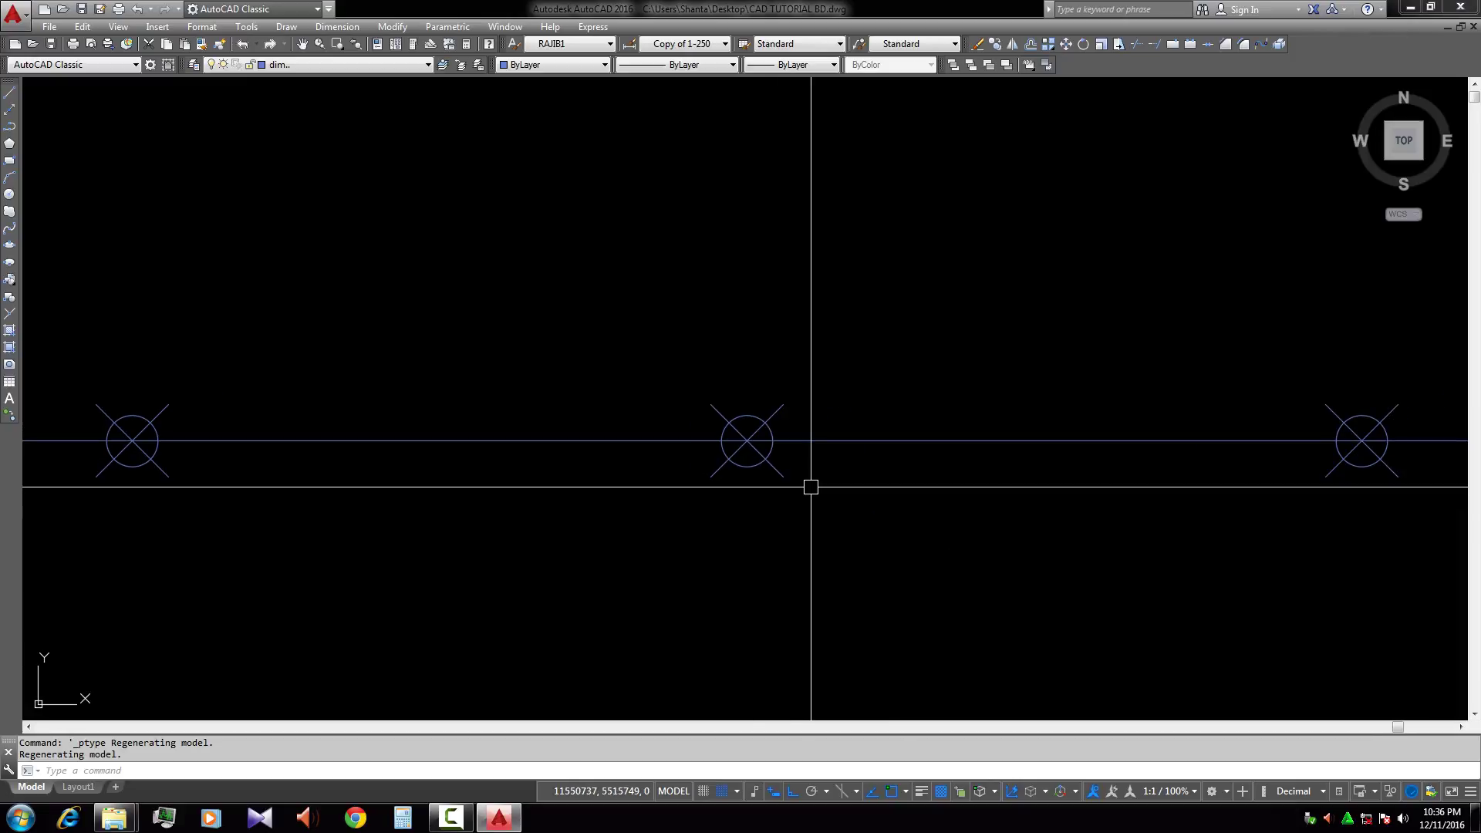
scroll(827, 494, "down", 4)
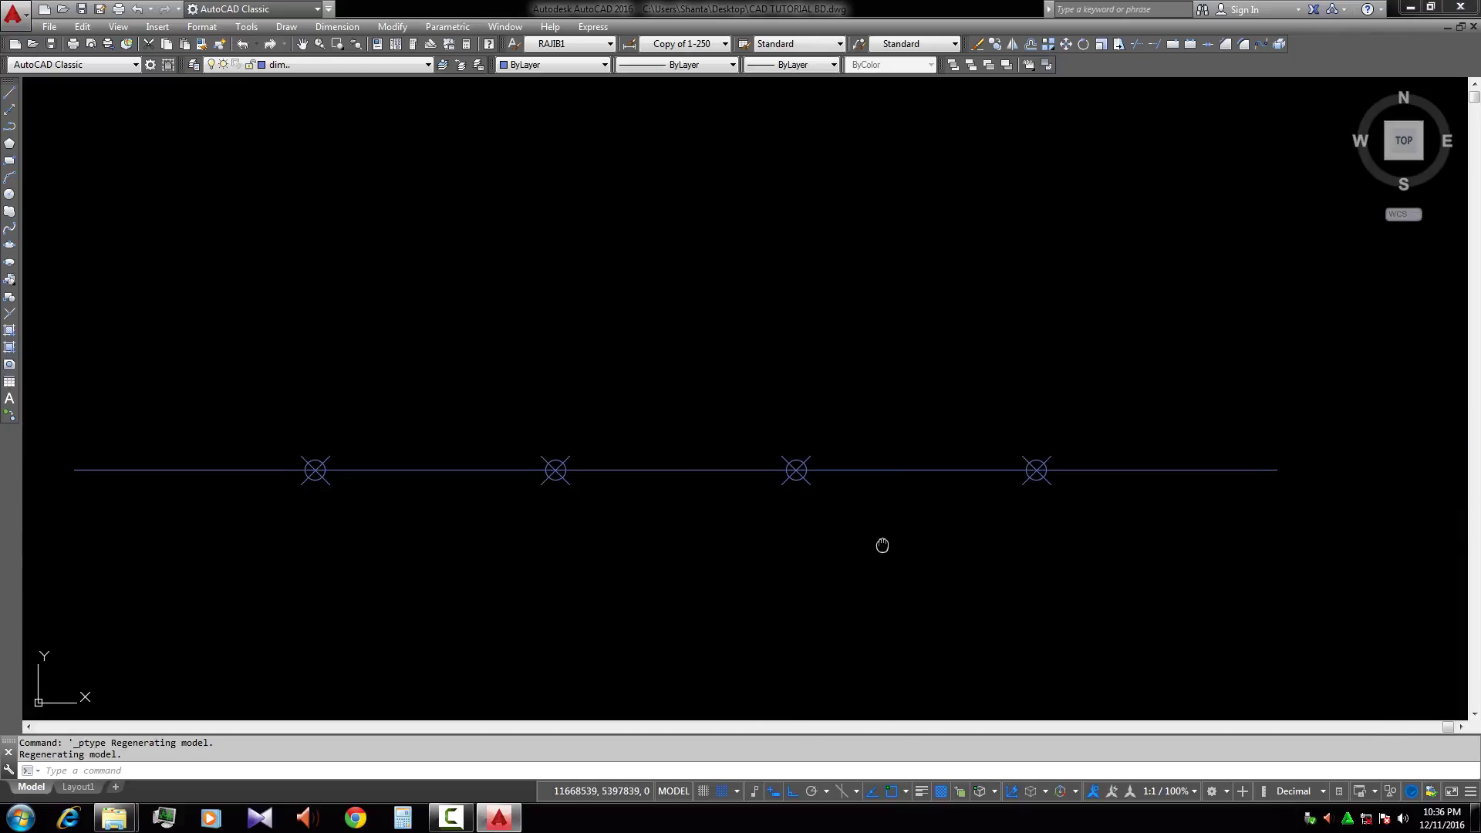
scroll(794, 496, "up", 4)
left_click_drag(864, 499, 818, 446)
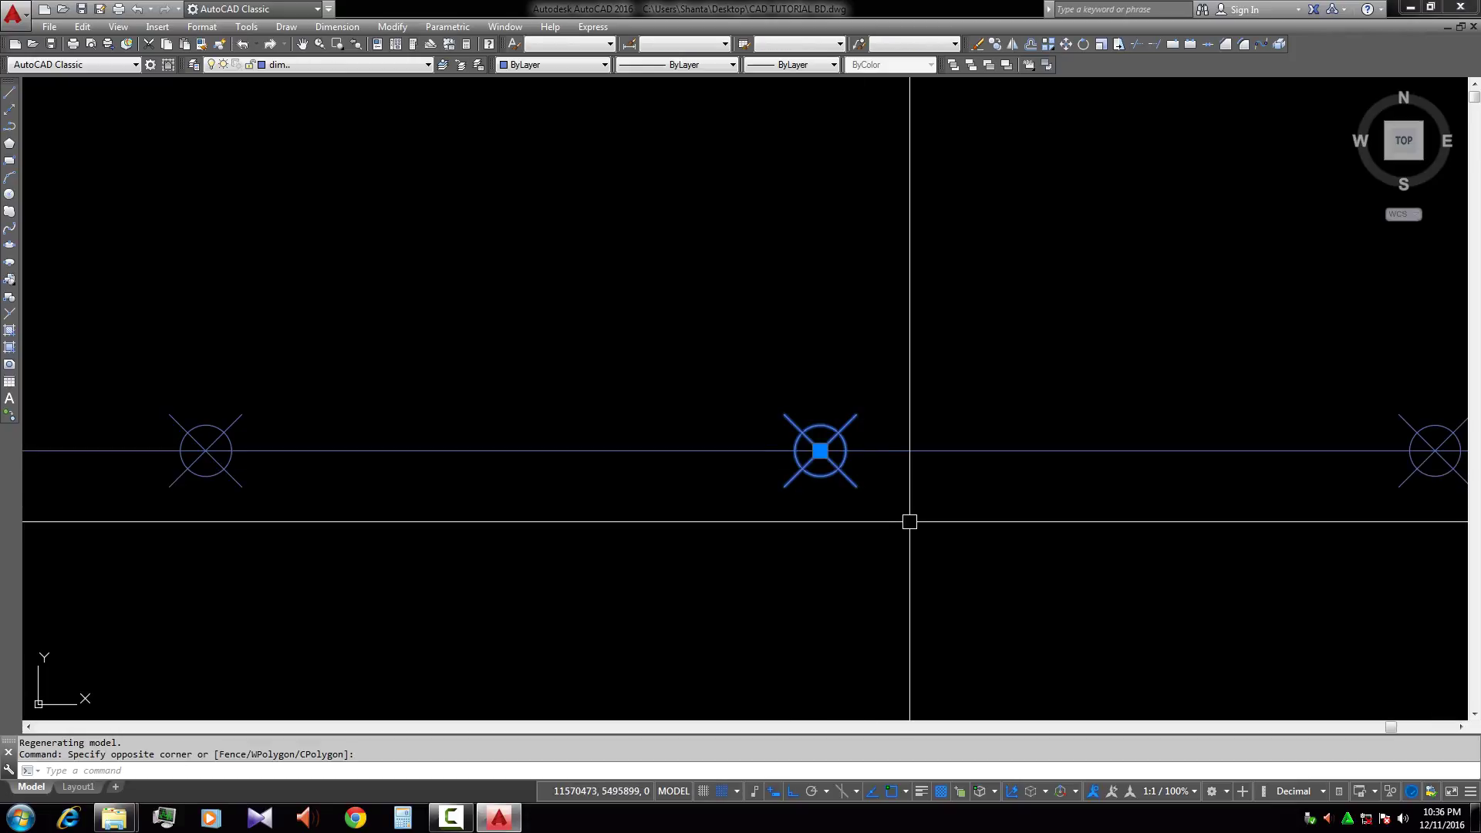
key("Escape")
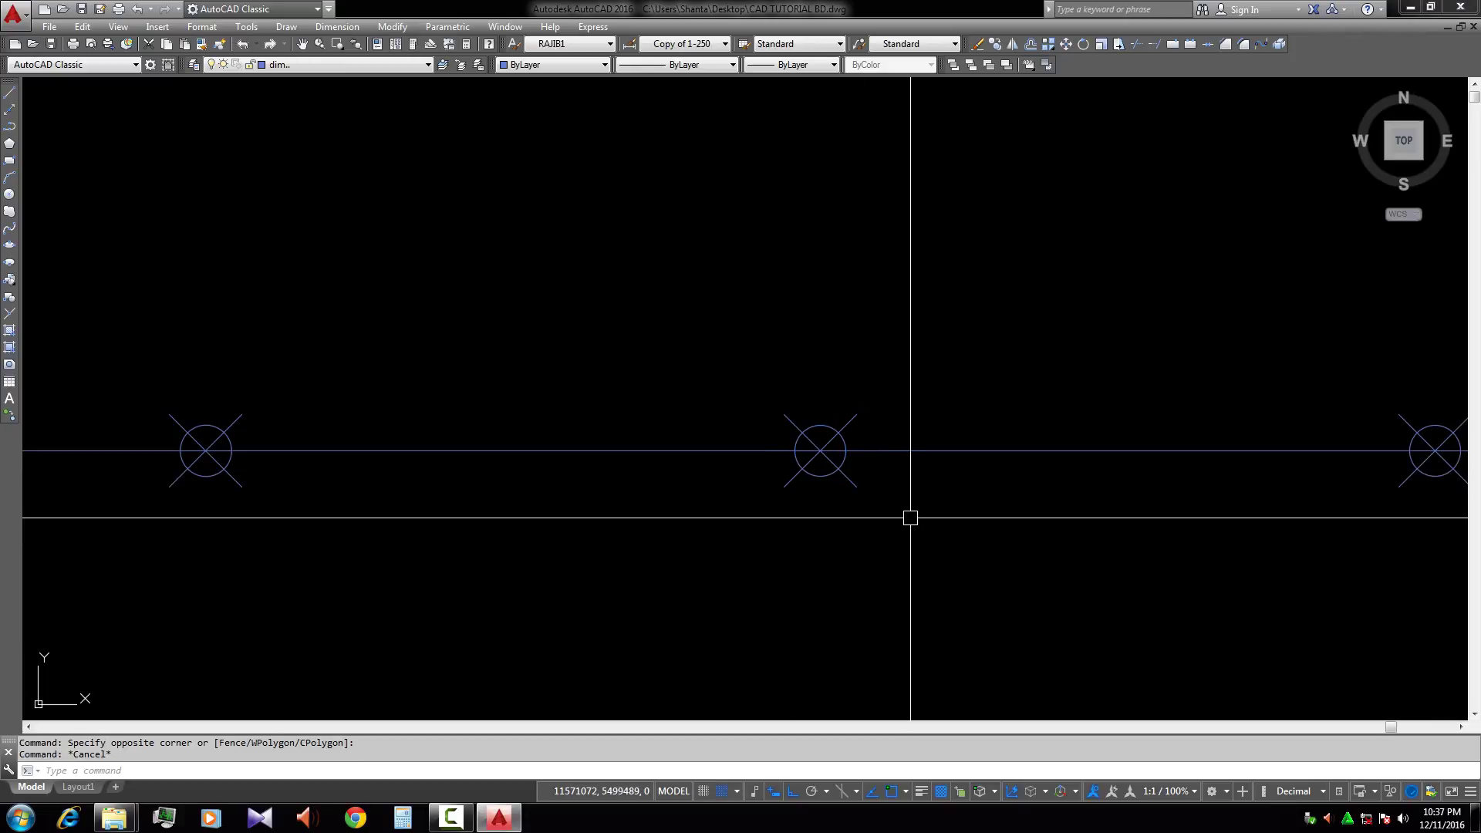
scroll(918, 509, "down", 4)
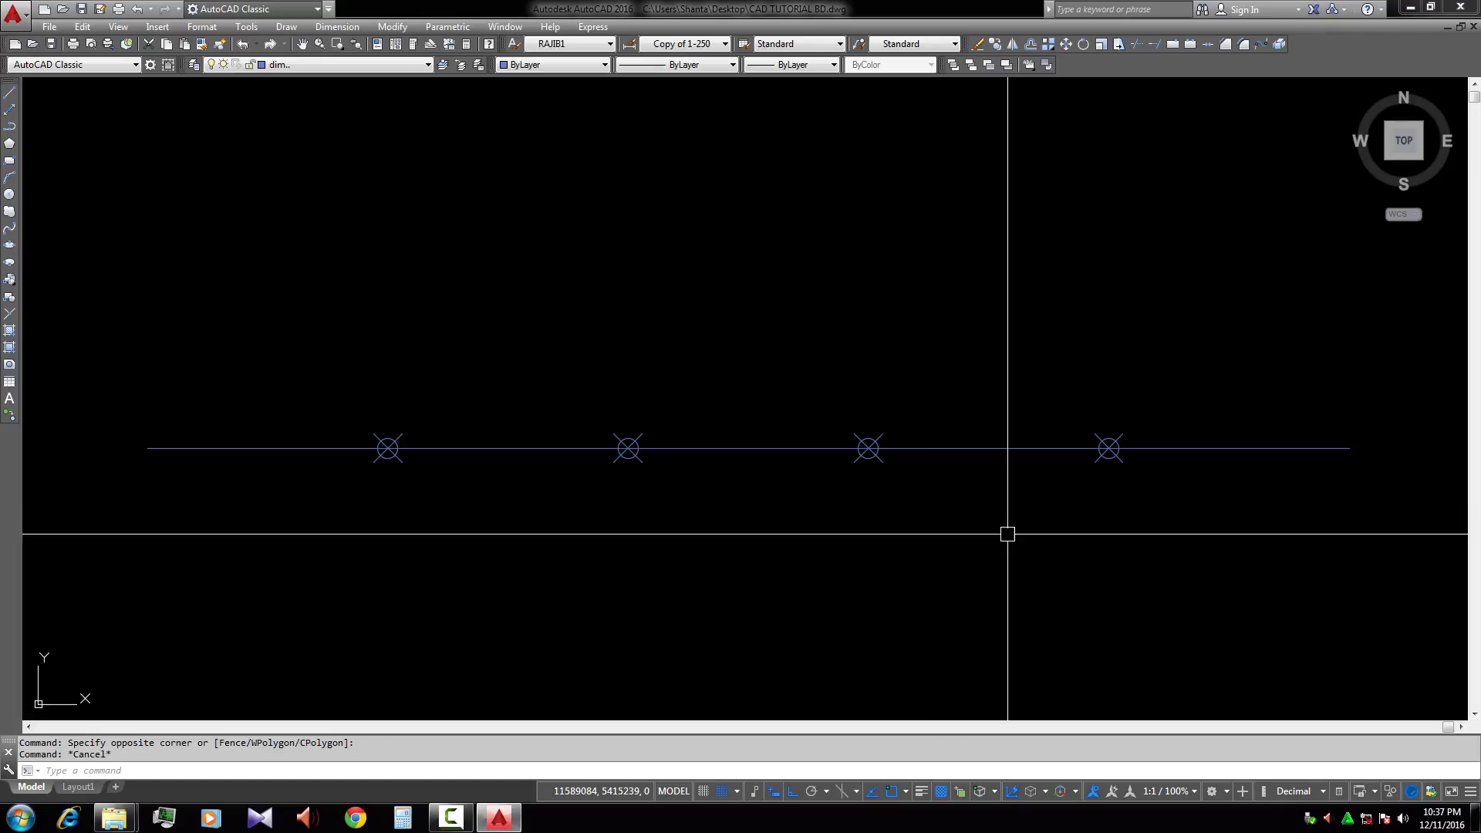
middle_click_drag(1006, 529, 922, 523)
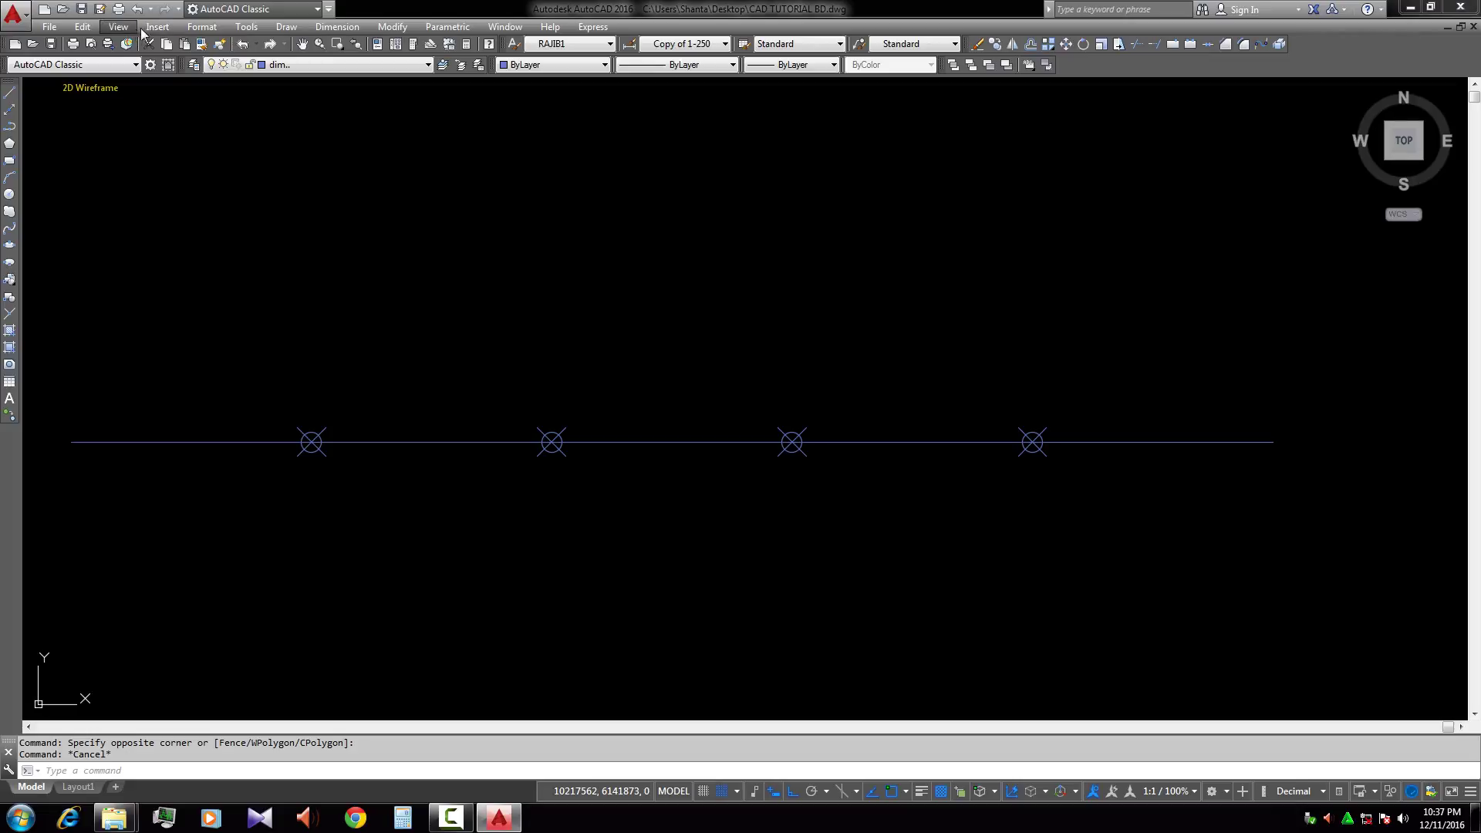
- Switch the Point Style to the blank marker so the four division points disappear
left_click(193, 27)
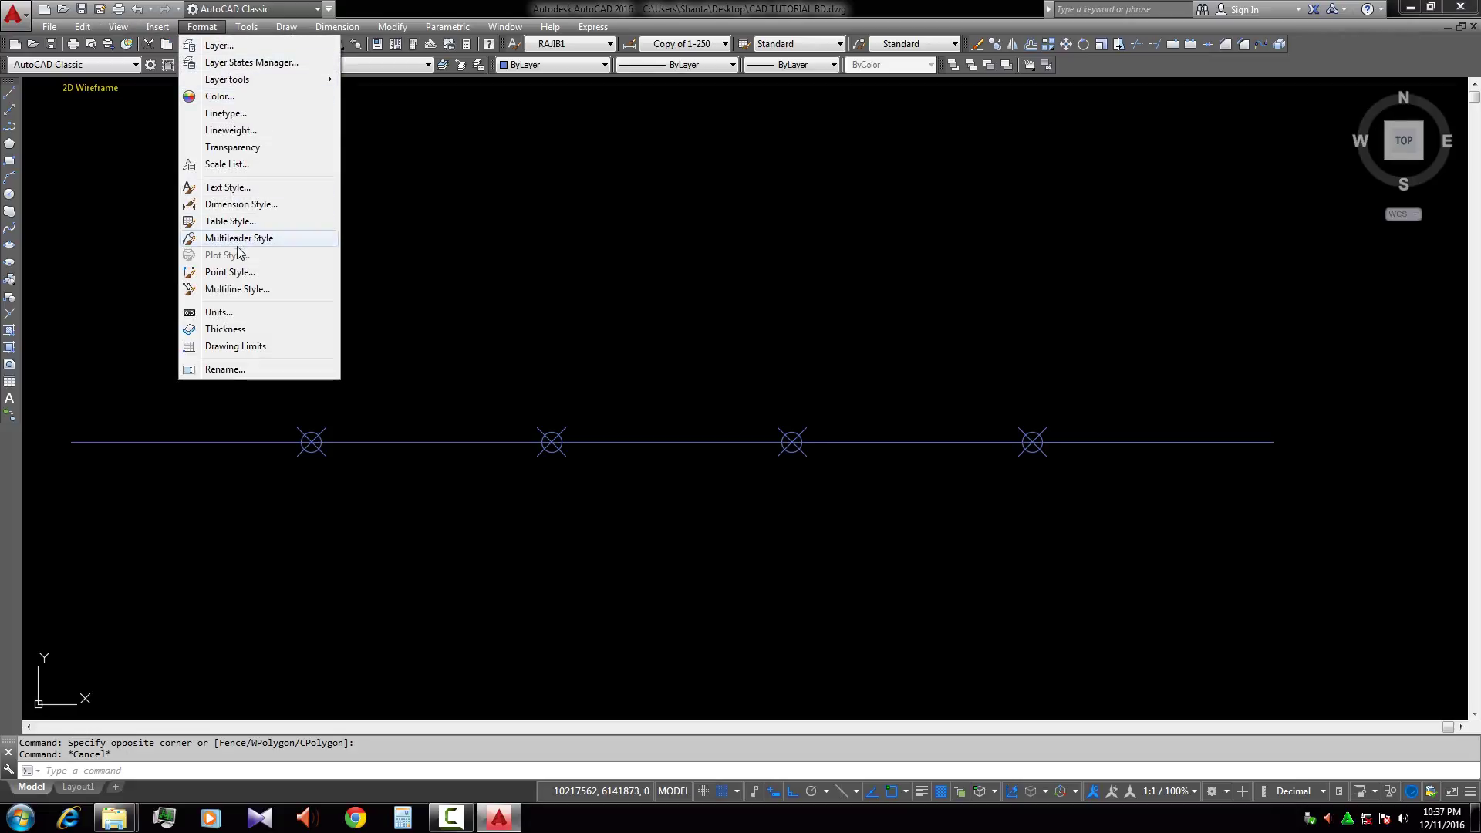
left_click(230, 272)
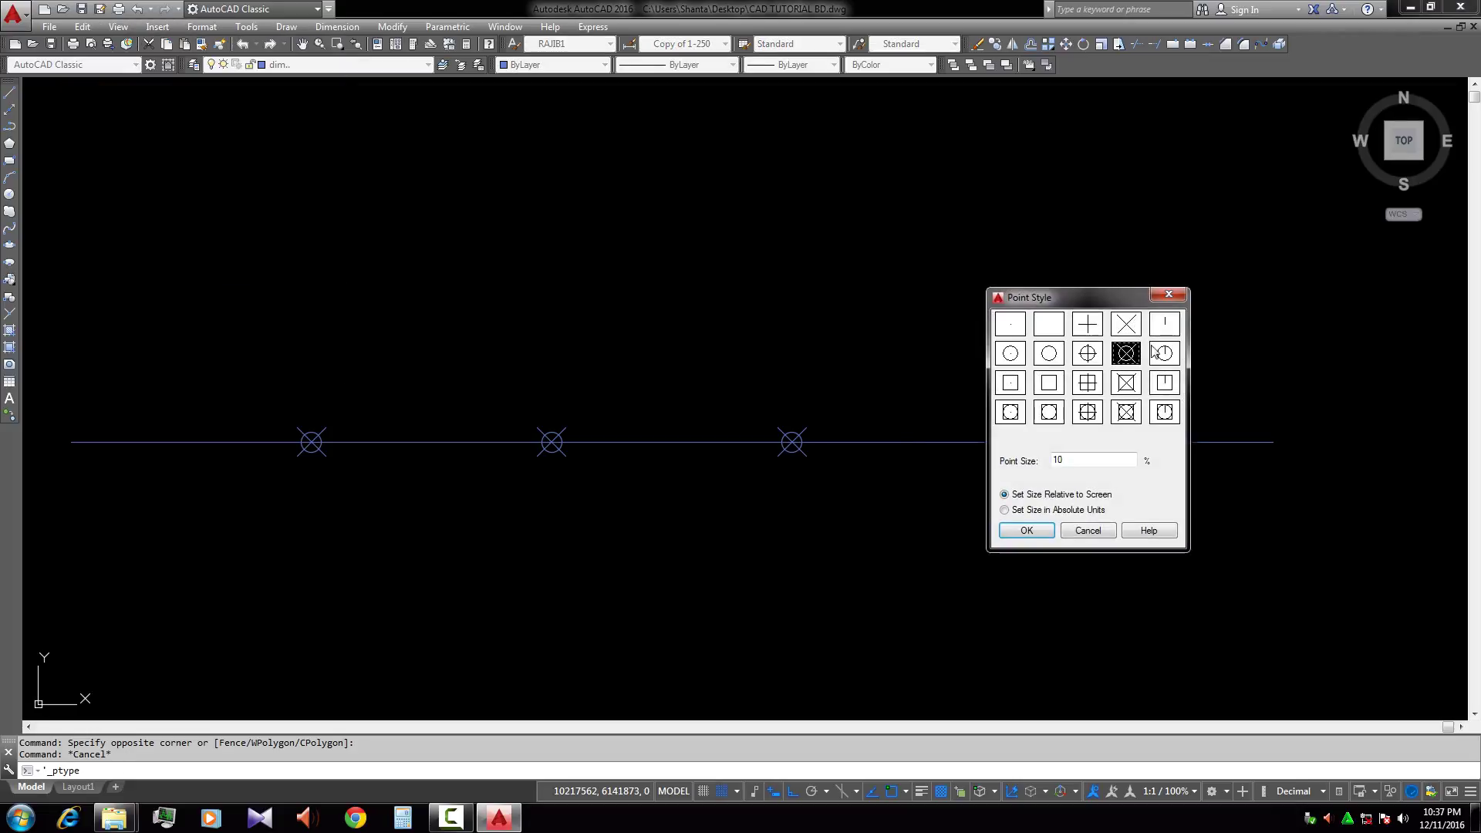
left_click_drag(1092, 289, 1082, 282)
left_click(998, 322)
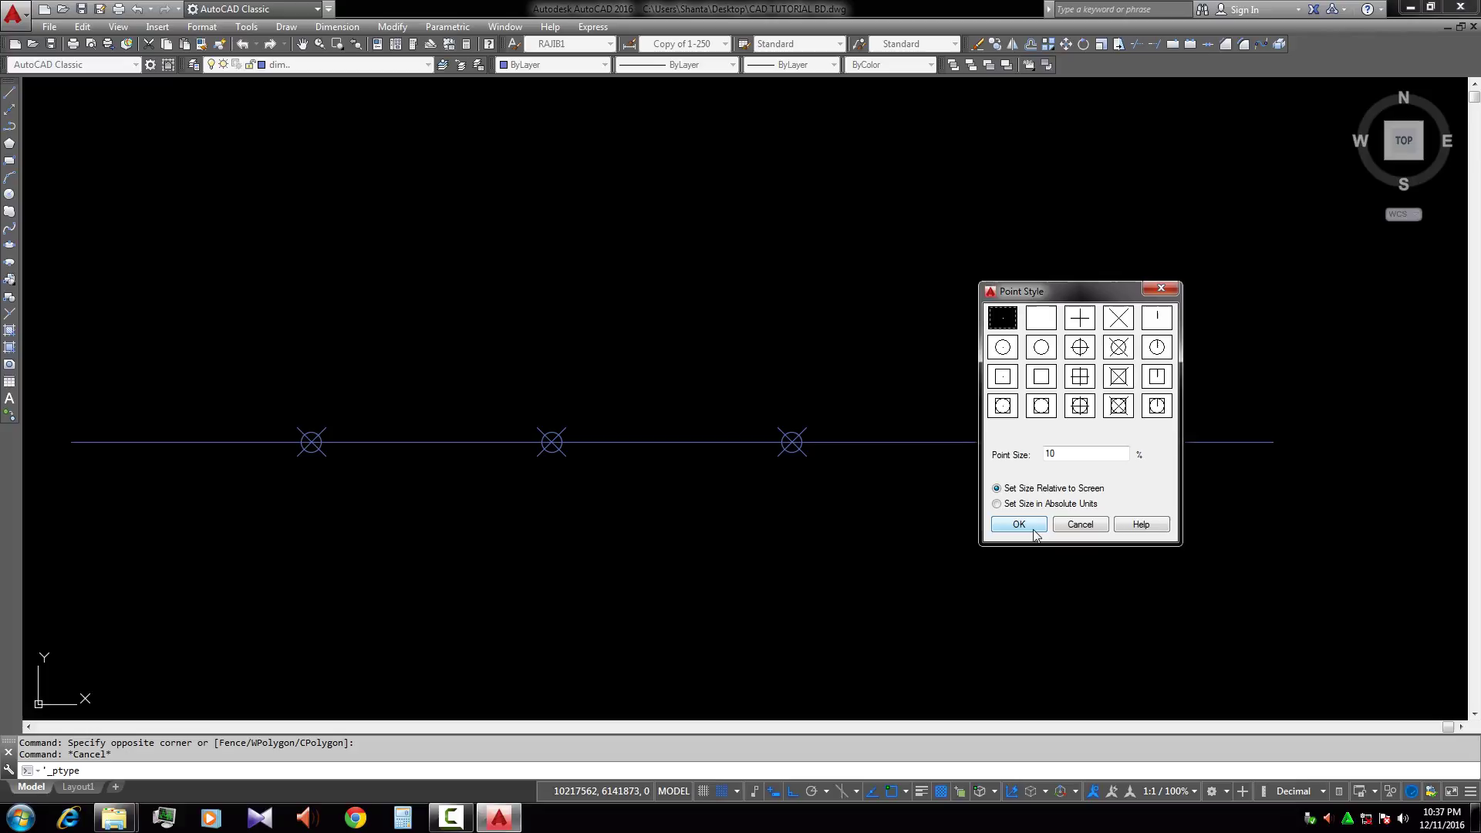
left_click(1033, 322)
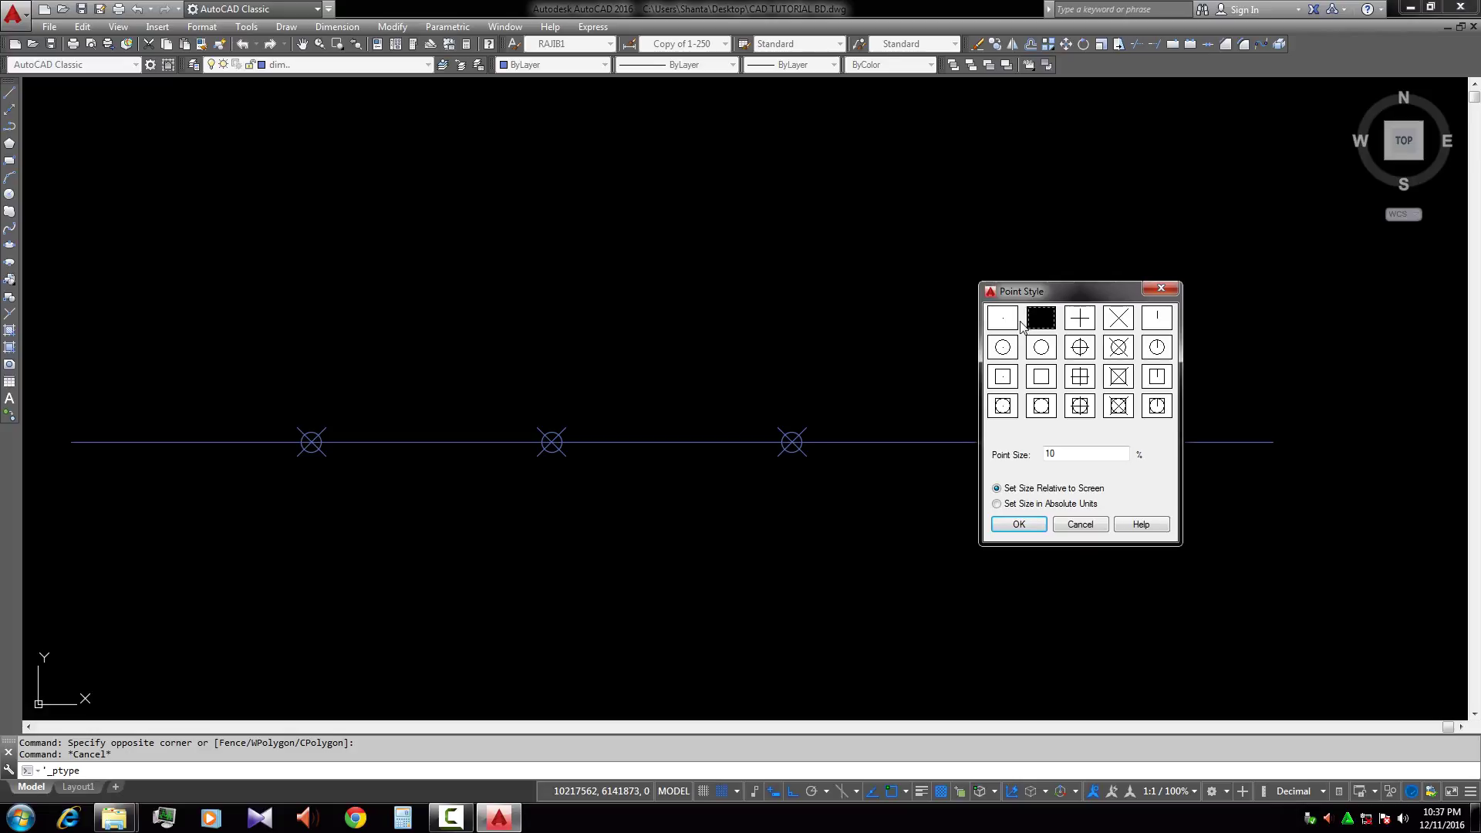
left_click(1019, 524)
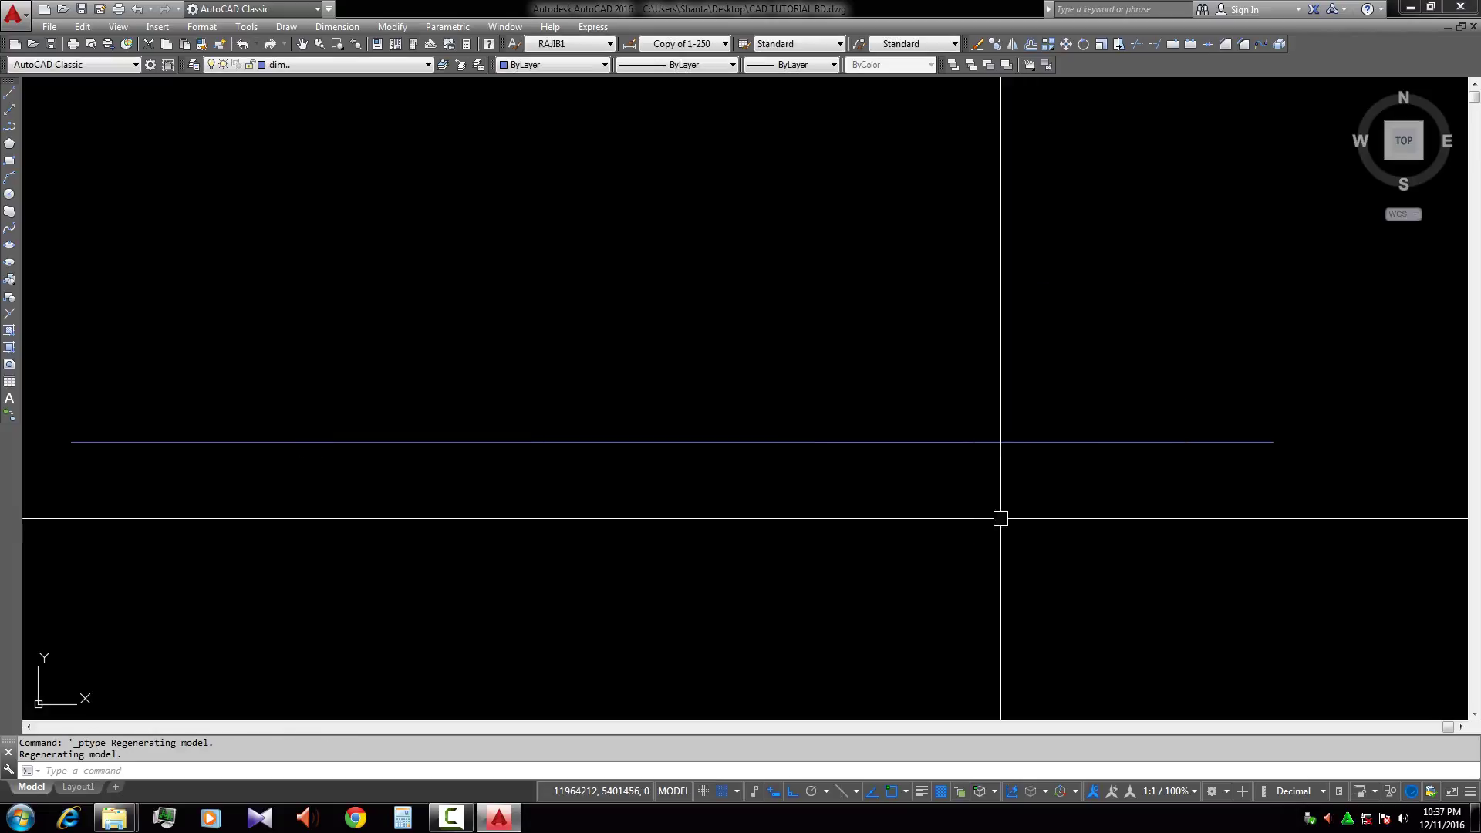
scroll(658, 489, "down", 5)
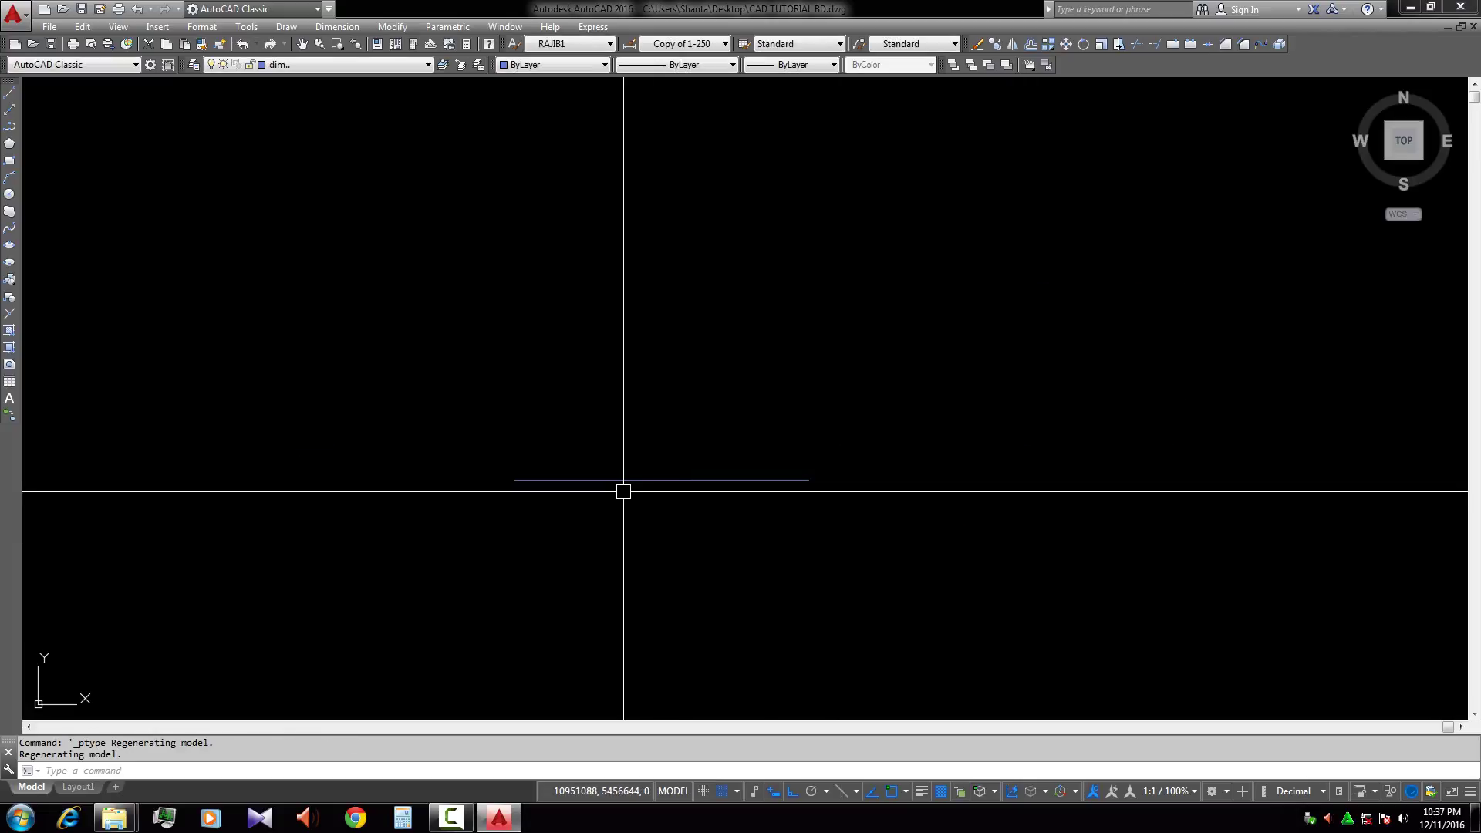
scroll(623, 490, "up", 3)
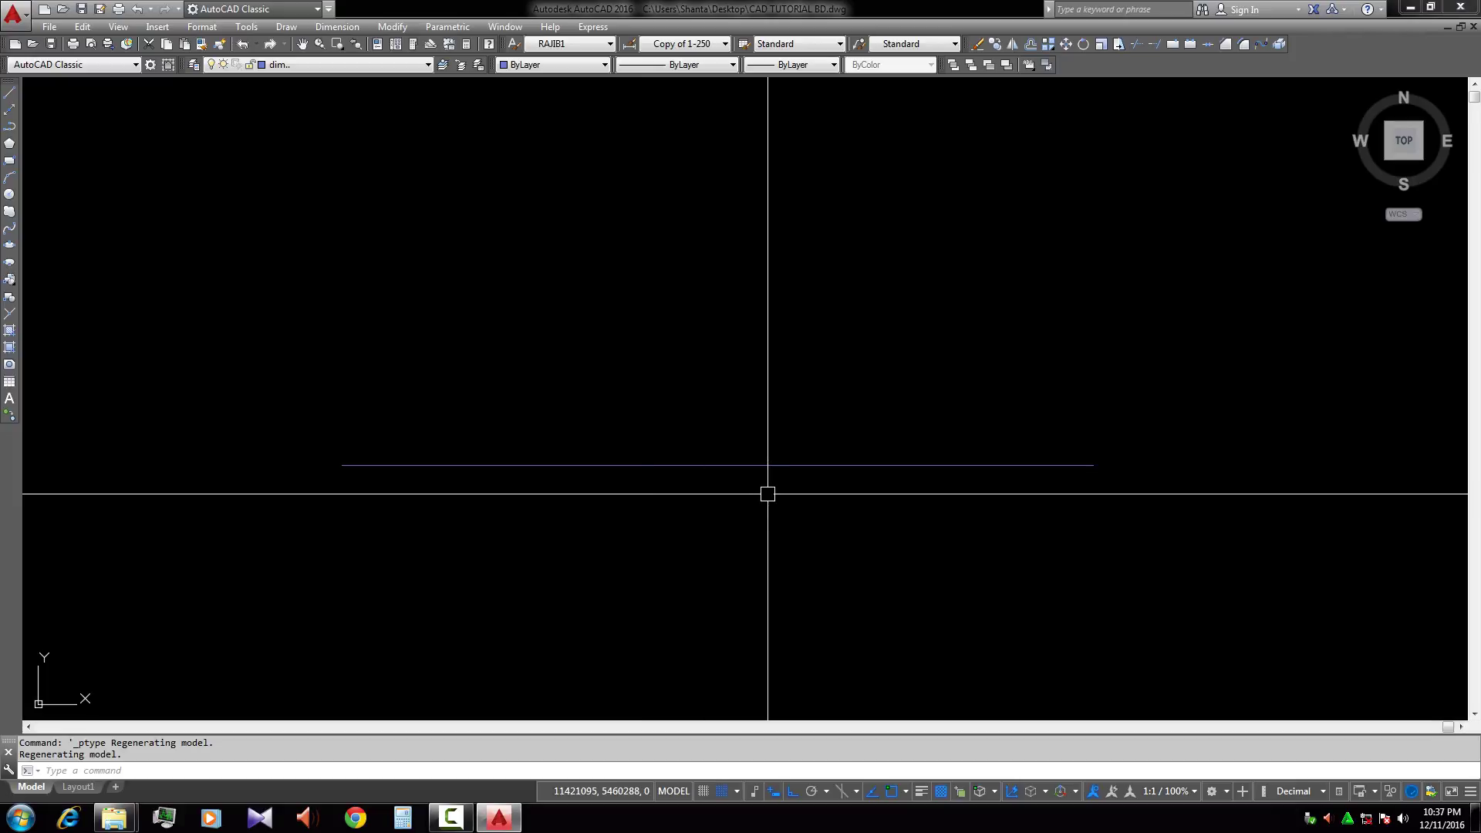
middle_click_drag(767, 489, 760, 448)
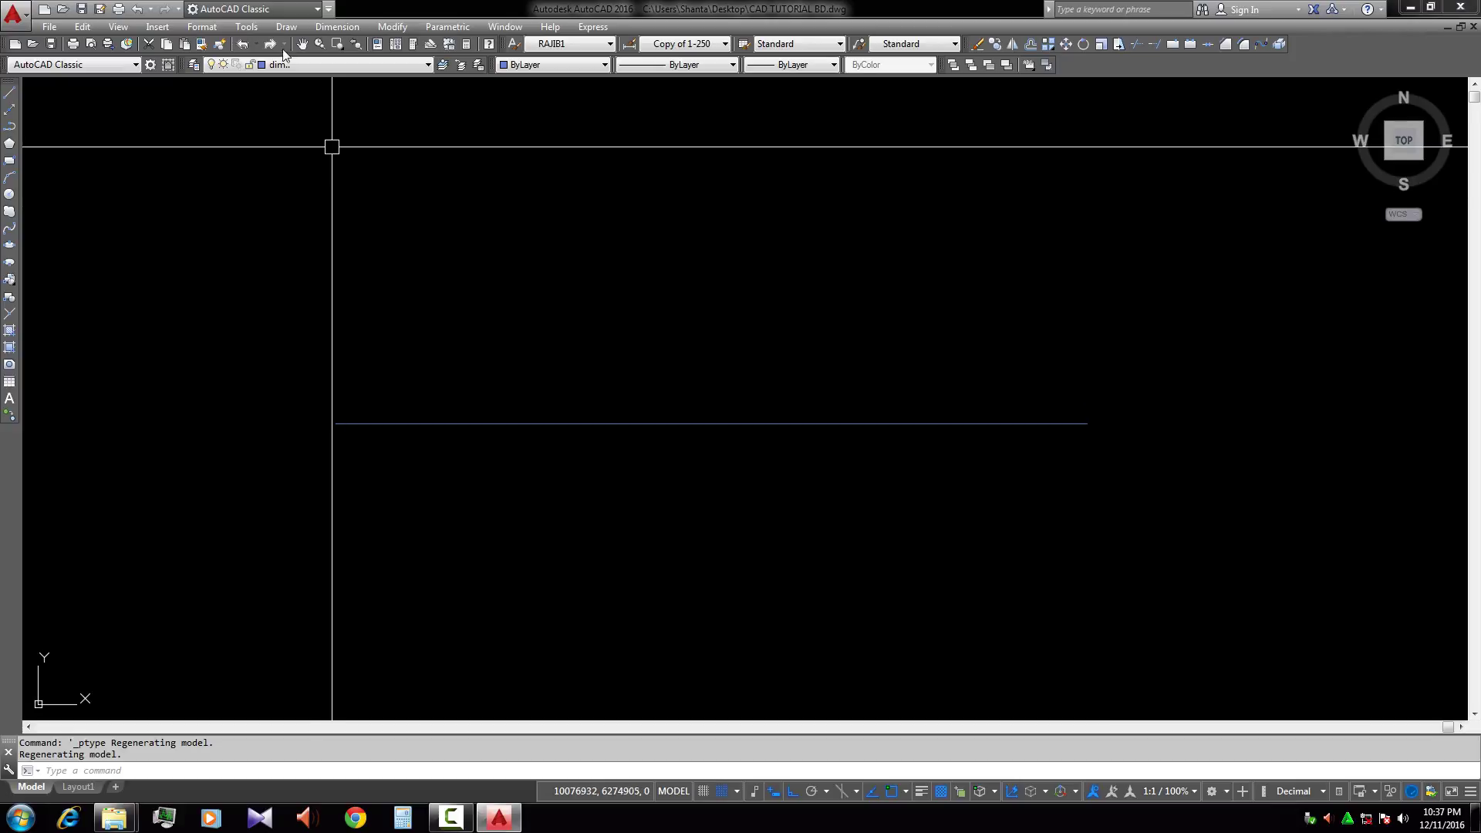
- Set the Point Style back to the circle-with-X marker to show the division points again
left_click(209, 29)
left_click(238, 276)
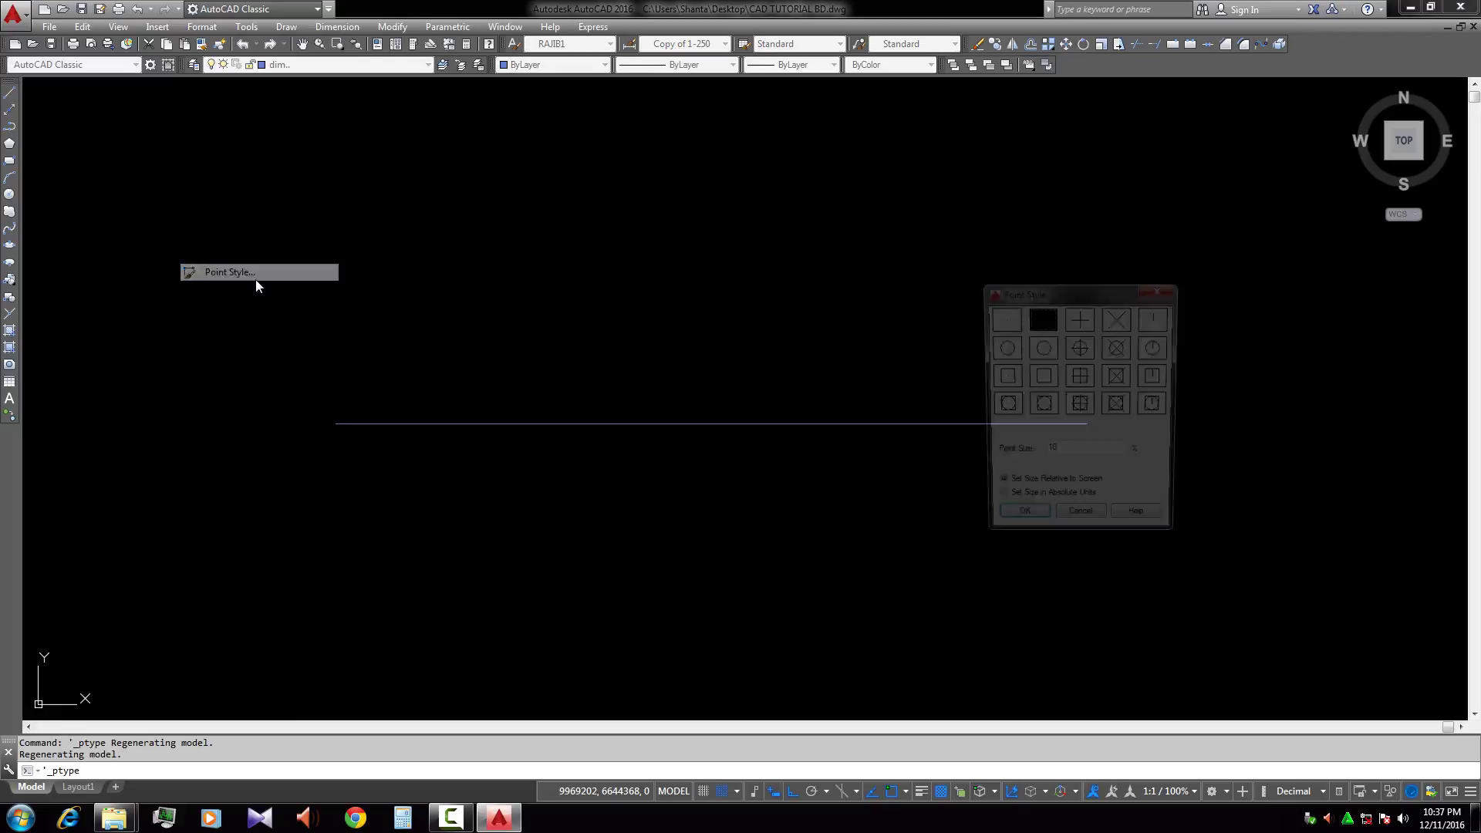
left_click(1080, 377)
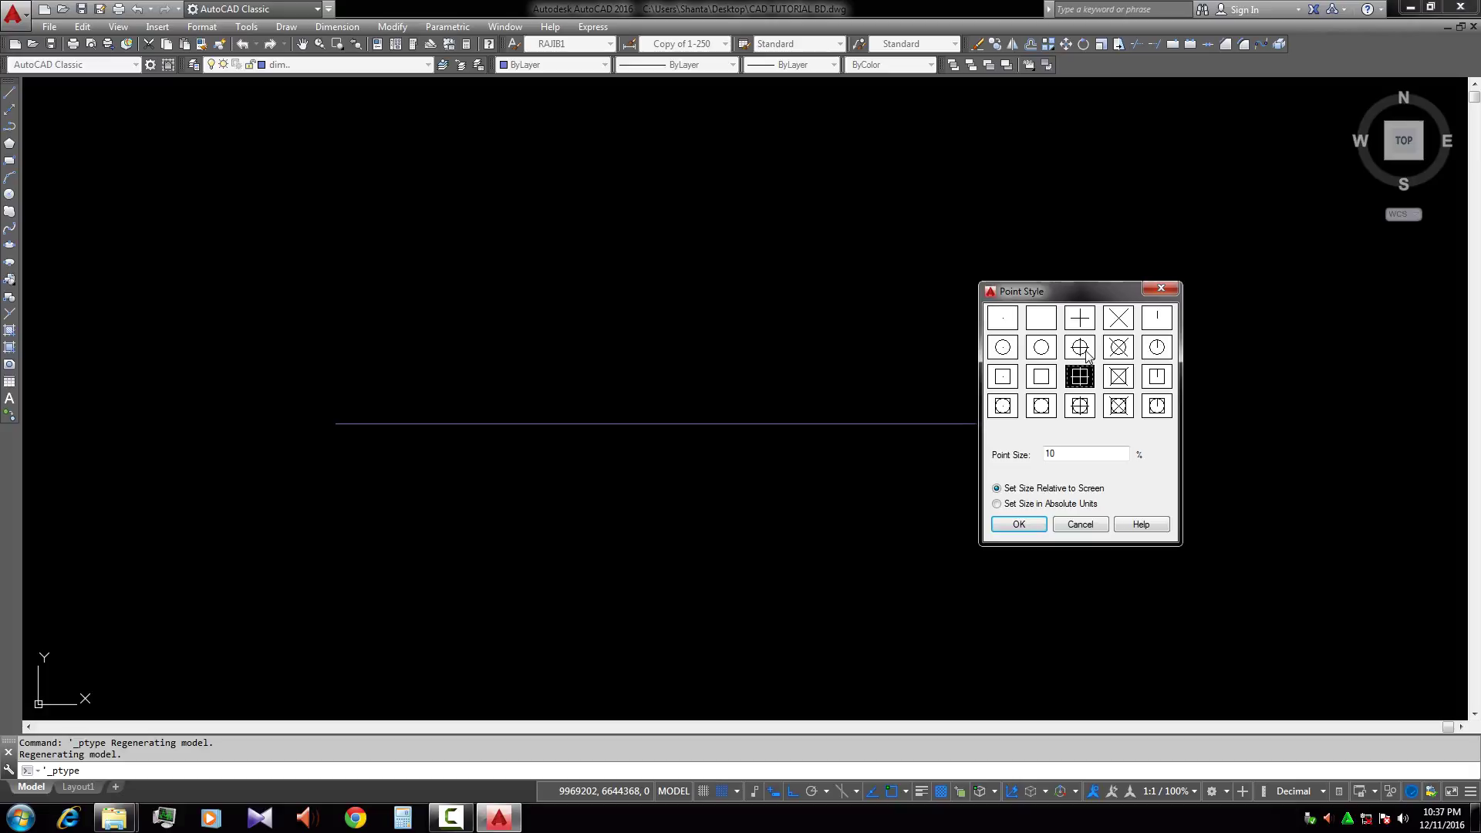
left_click(1087, 353)
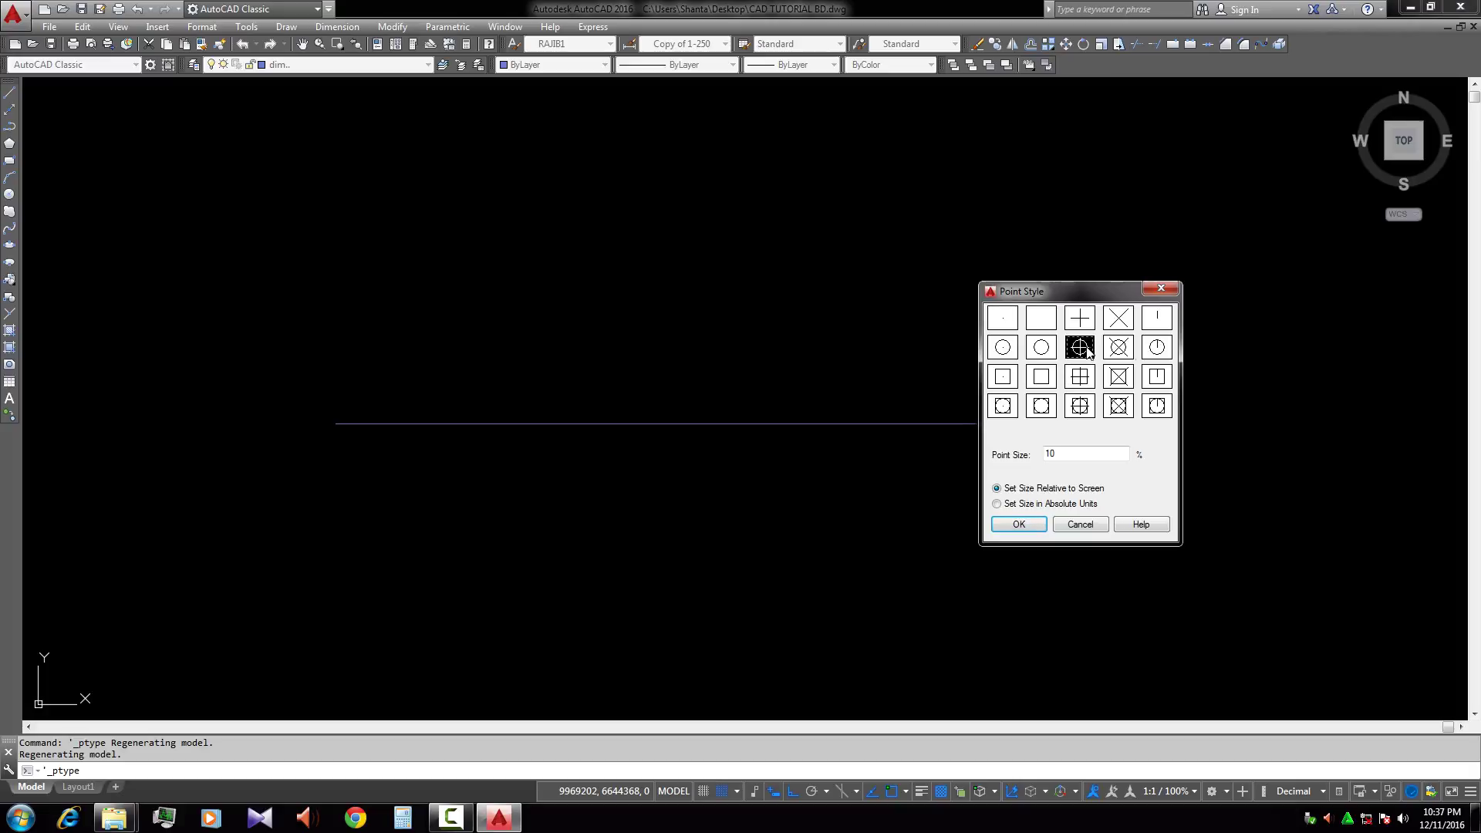
left_click(1123, 352)
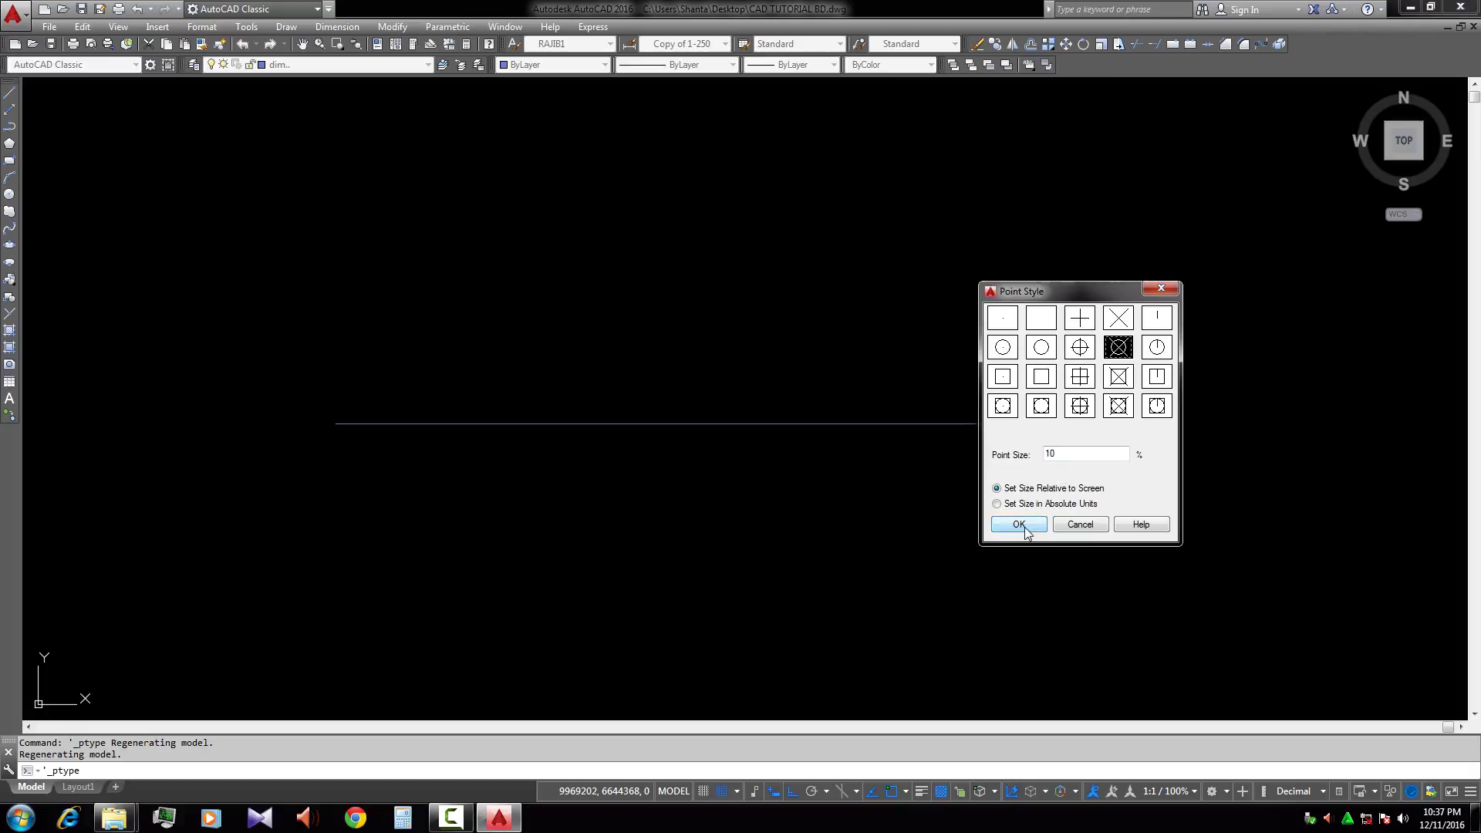
left_click(1019, 525)
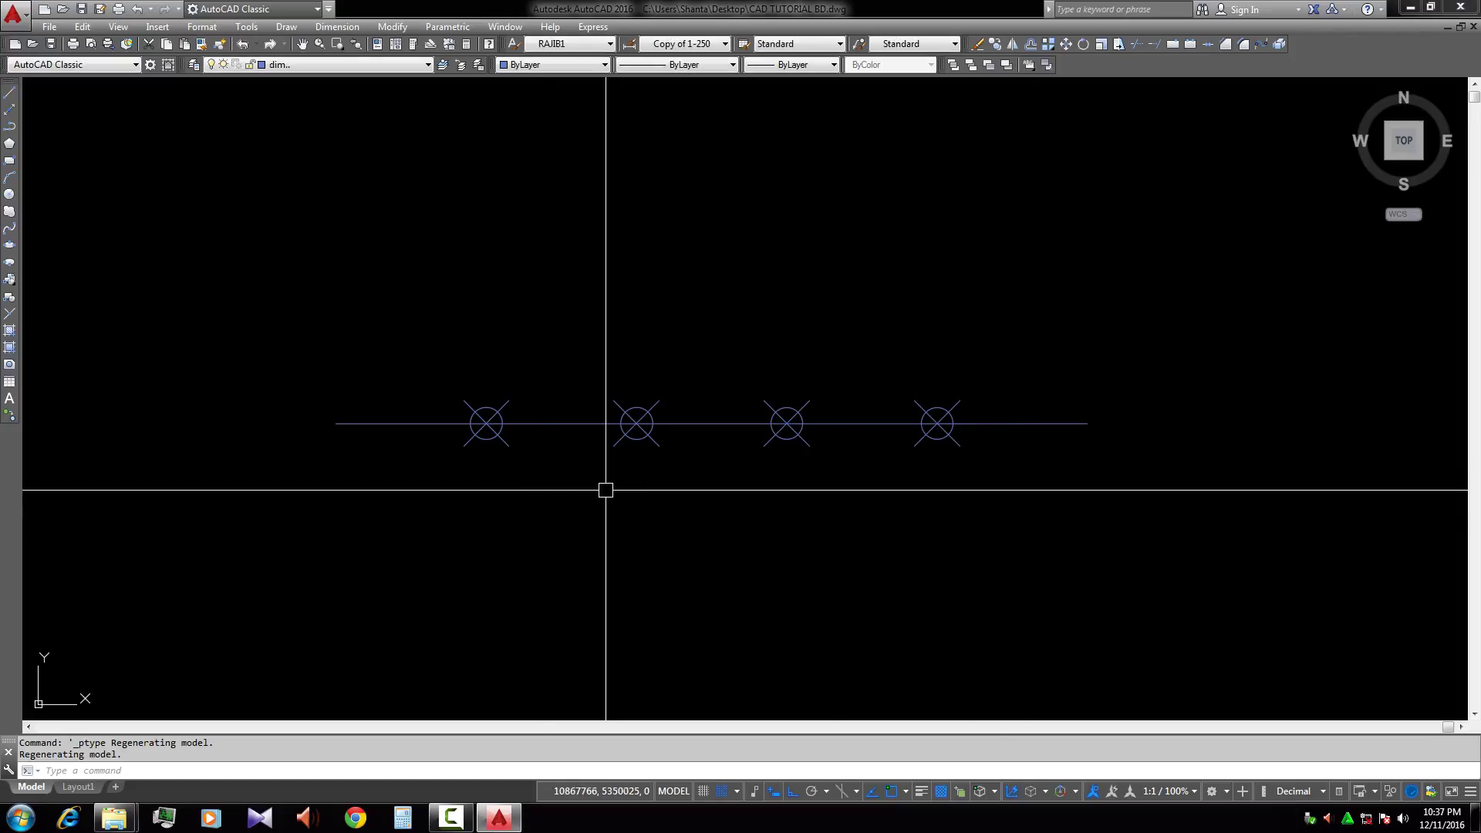
scroll(748, 478, "down", 4)
scroll(716, 461, "up", 4)
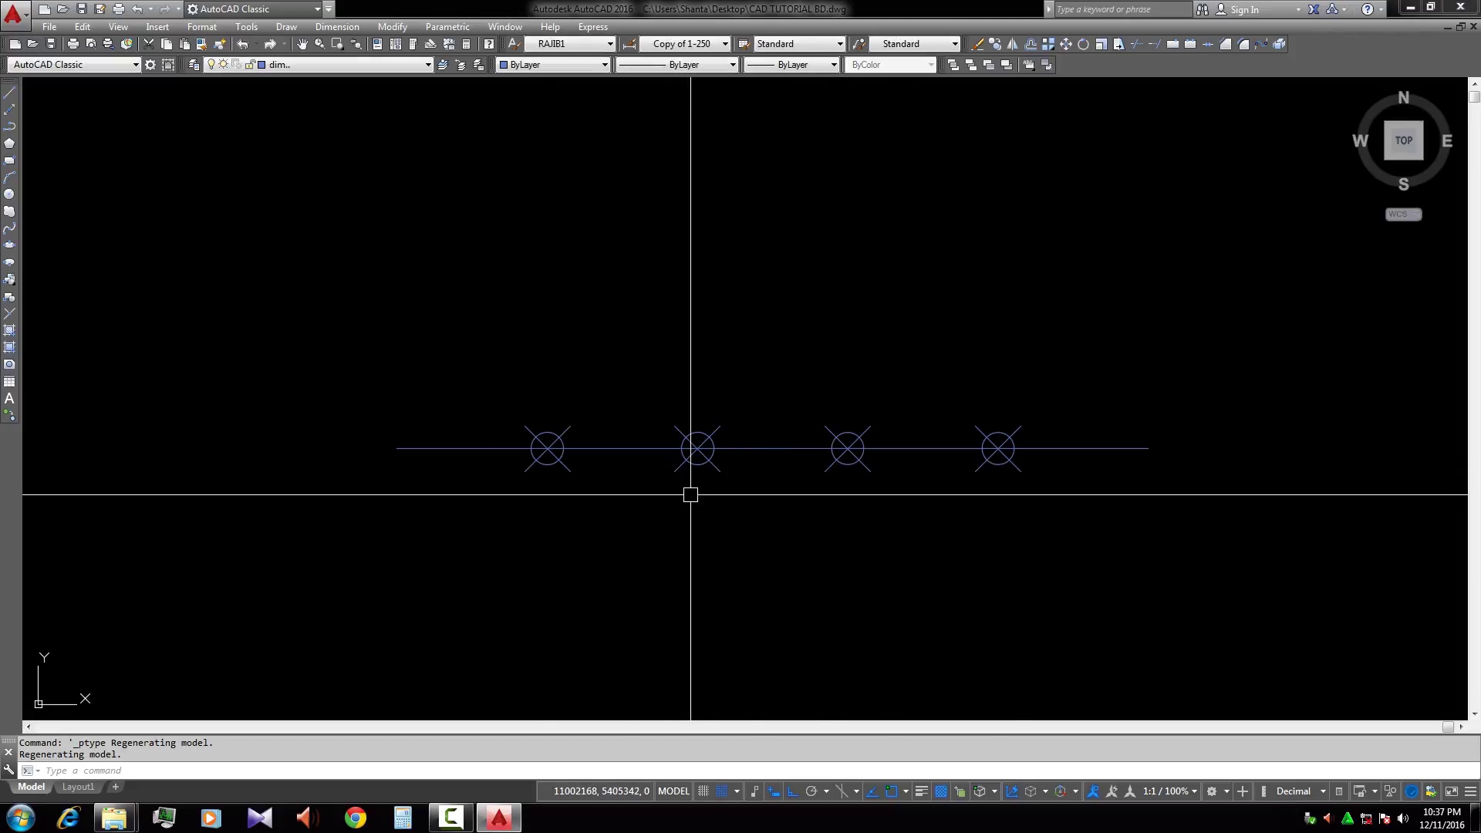
key("Escape")
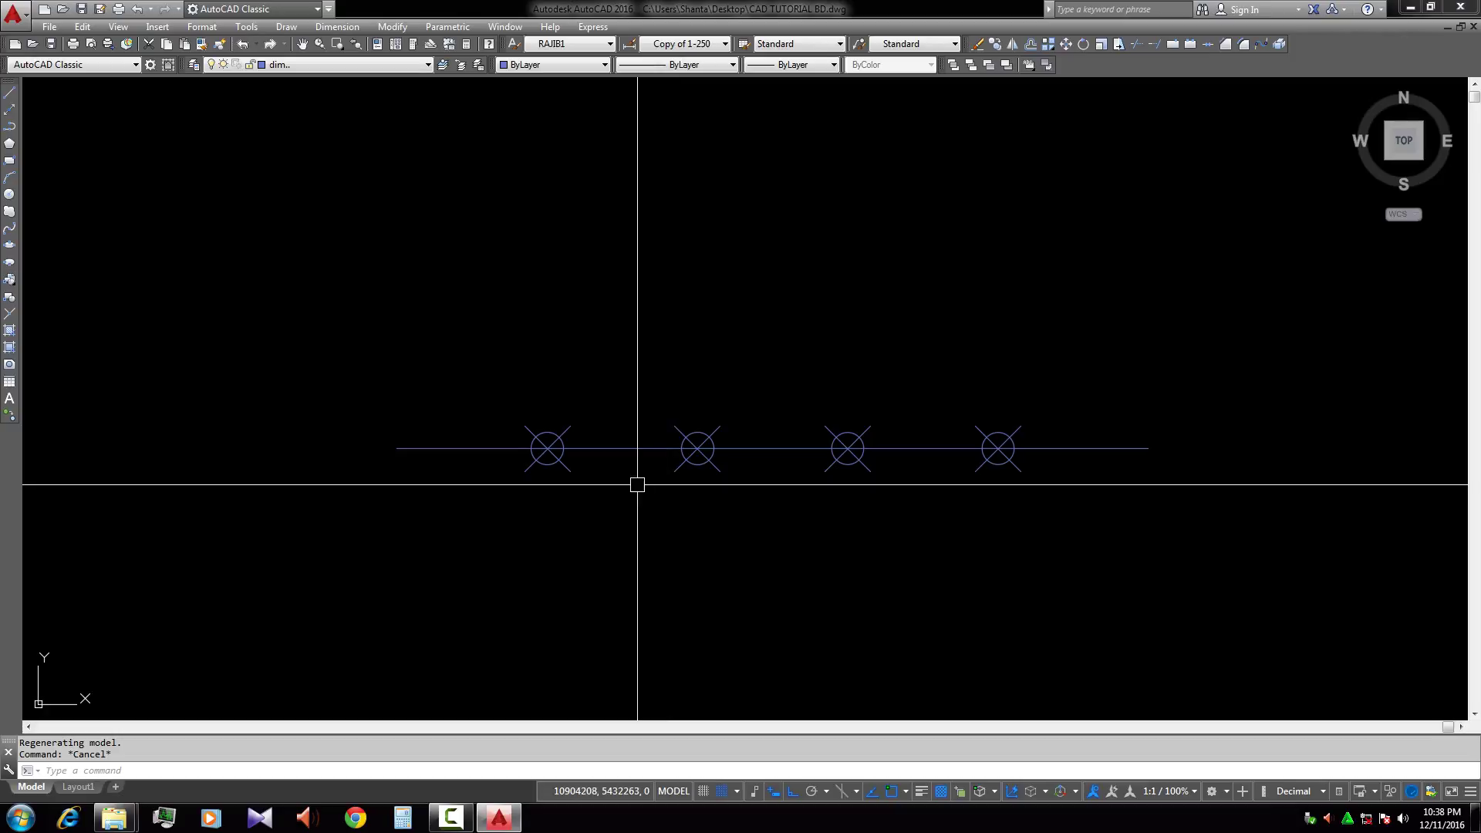
middle_click_drag(635, 487, 701, 487)
scroll(621, 452, "up", 4)
left_click(624, 439)
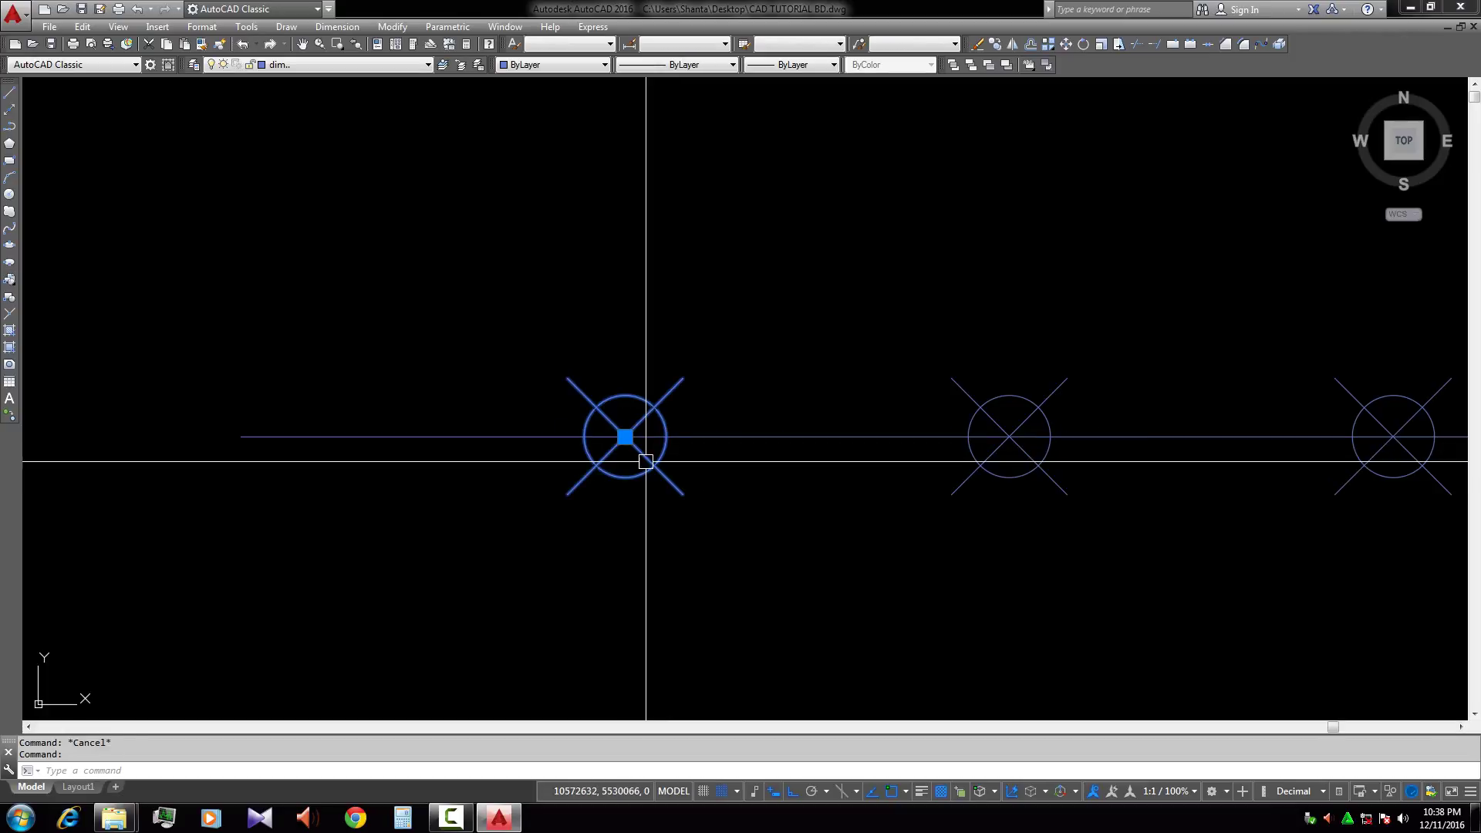
key("Escape")
scroll(624, 436, "down", 4)
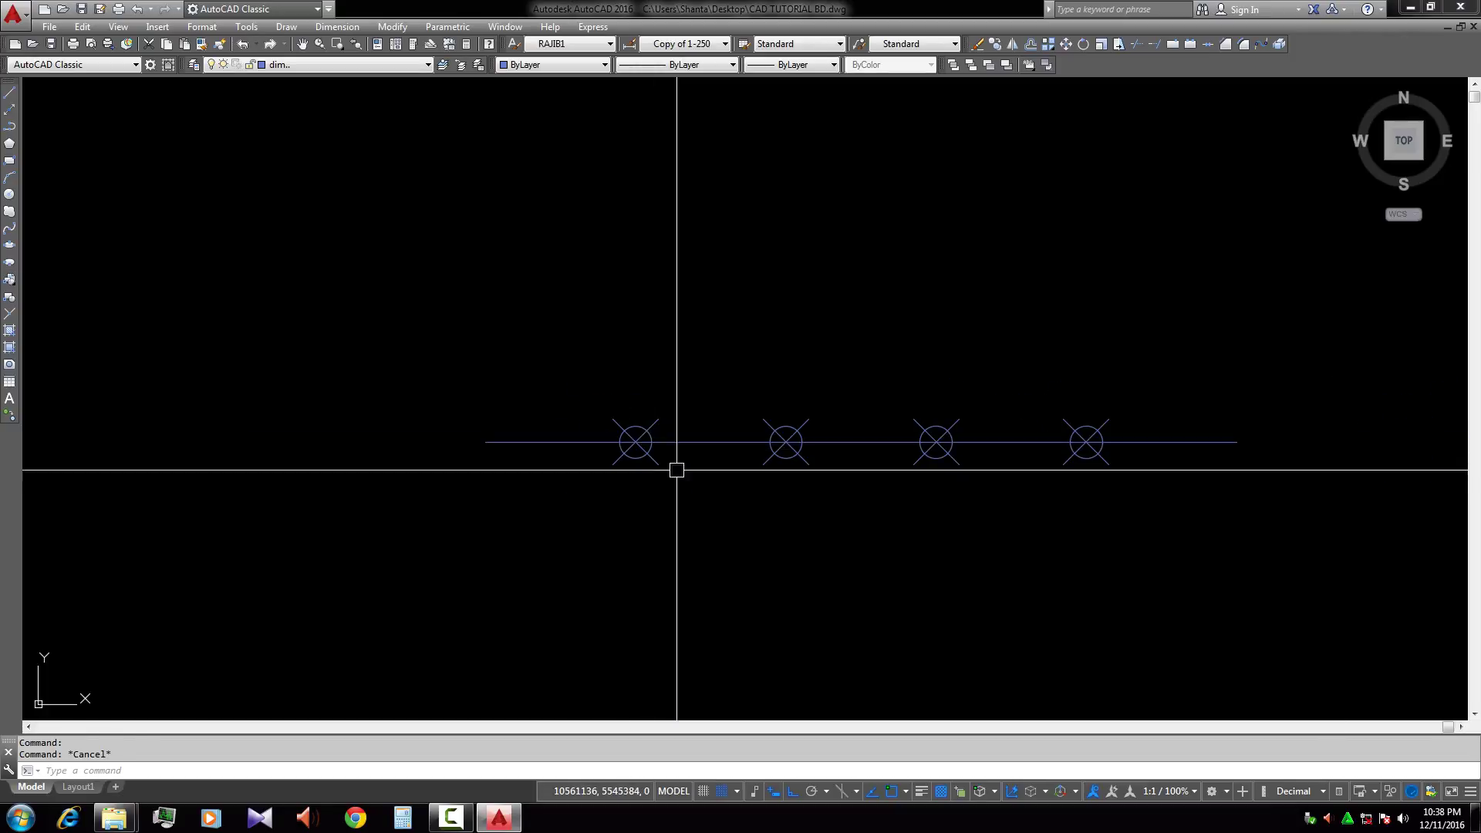
middle_click_drag(980, 479, 825, 479)
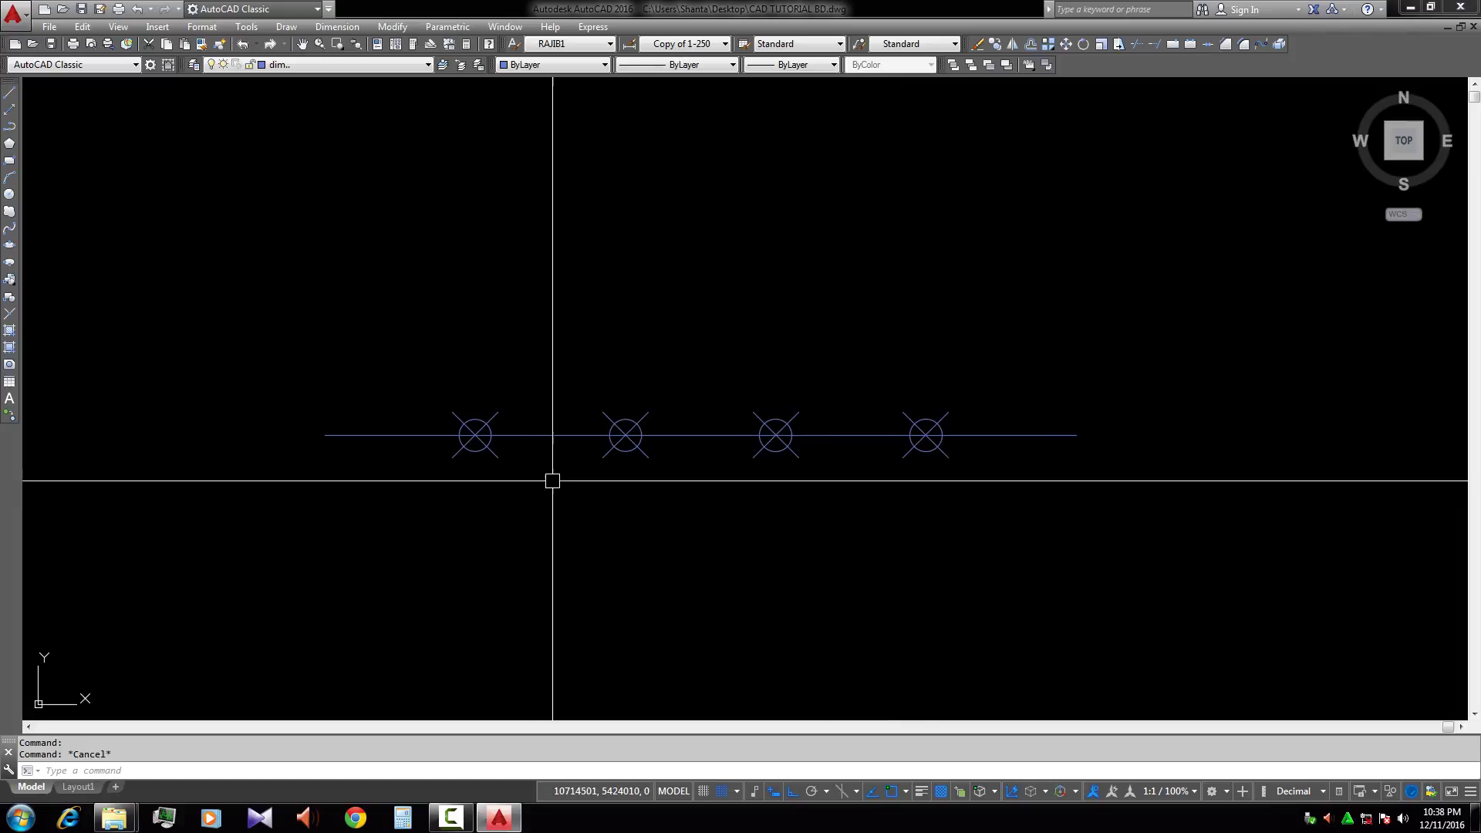